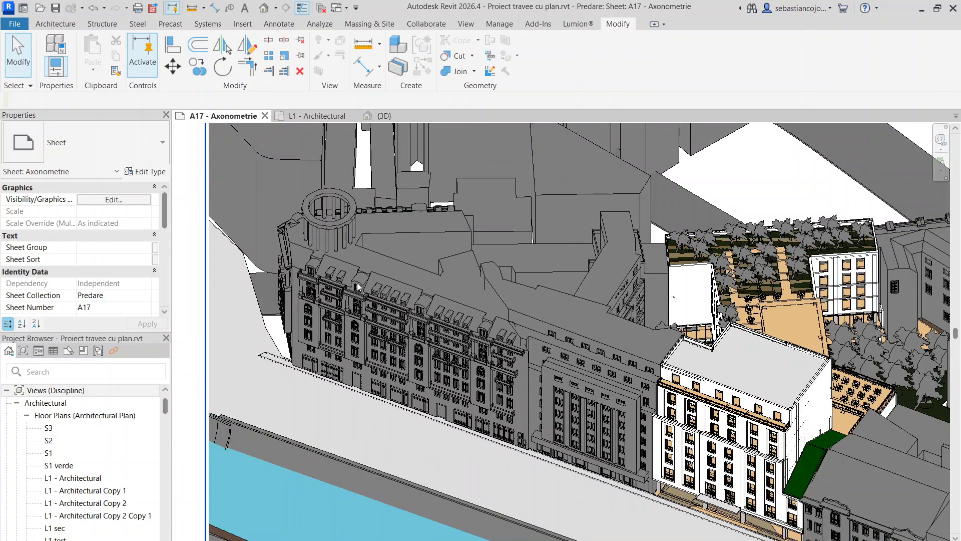
# Examine the white building and its grey surroundings on the Axonometrie sheet
pyautogui.scroll(-1, 533, 256)
pyautogui.scroll(-3, 533, 256)
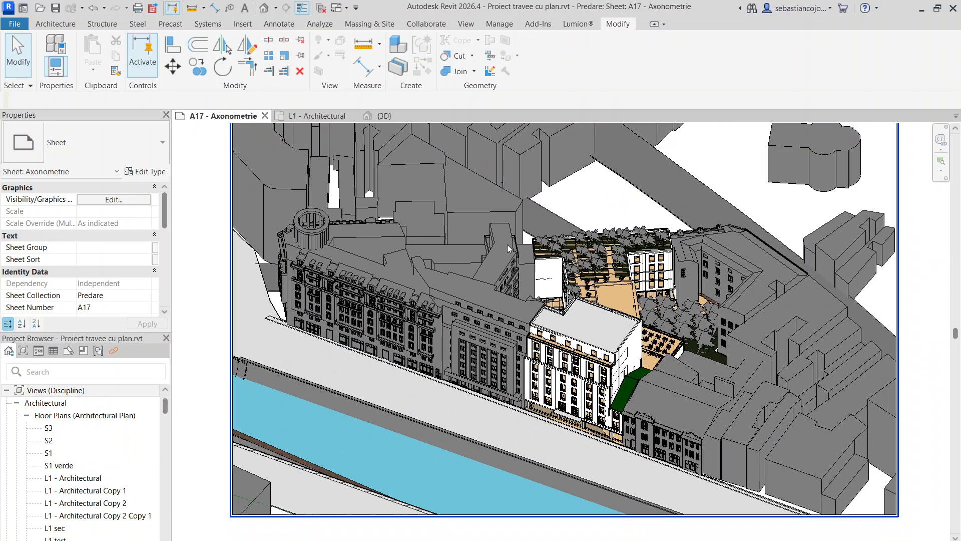
pyautogui.scroll(3, 532, 313)
pyautogui.scroll(-1, 581, 360)
pyautogui.moveTo(670, 431); pyautogui.dragTo(493, 340, button='middle')
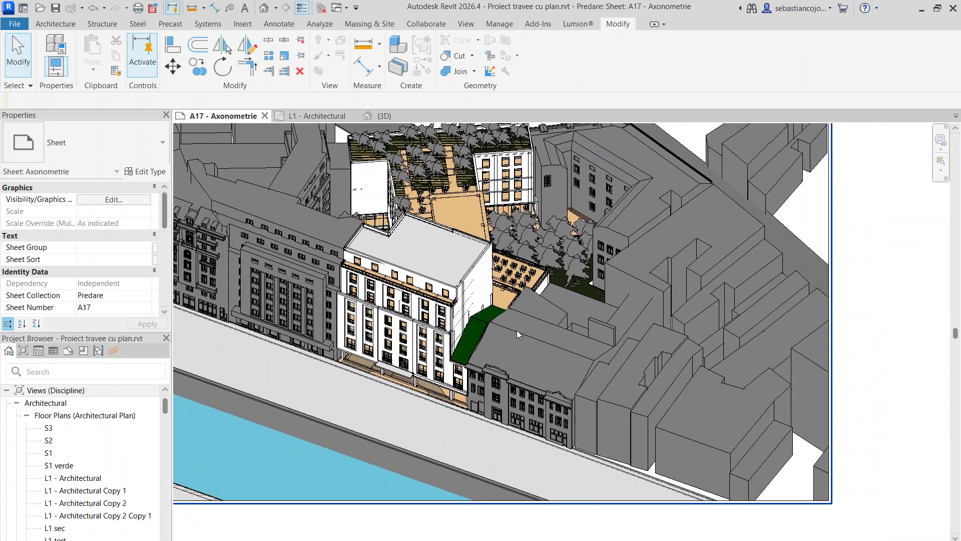
pyautogui.moveTo(546, 291); pyautogui.dragTo(583, 335, button='middle')
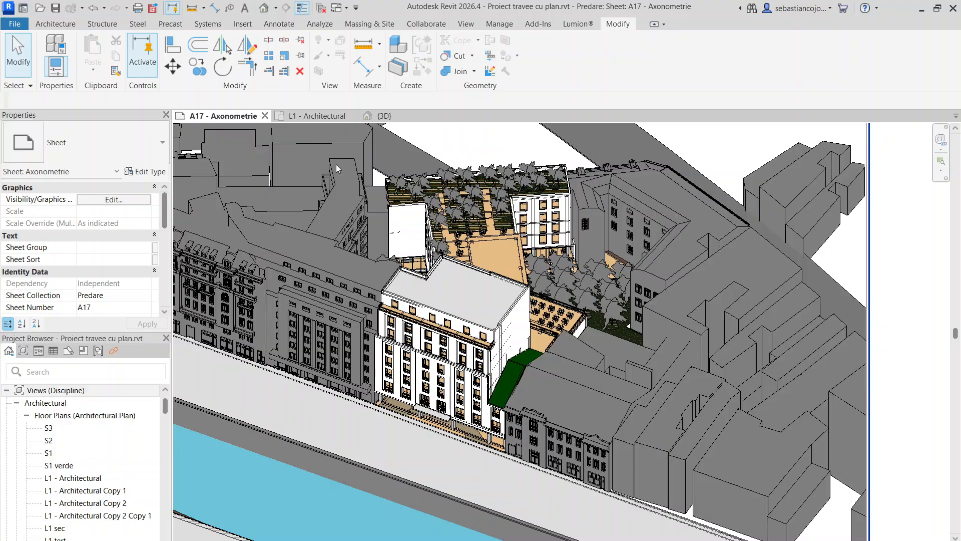
pyautogui.moveTo(336, 164); pyautogui.dragTo(414, 228, button='middle')
# Switch to the {3D} view and inspect the façade's columns, lintel, balustrade base, window and arched hood
pyautogui.click(397, 121)
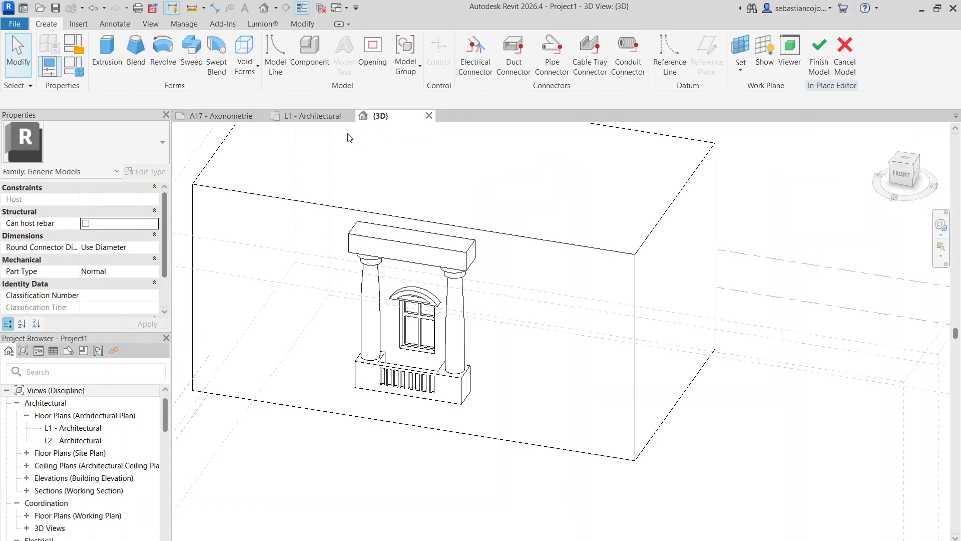
pyautogui.moveTo(367, 206); pyautogui.dragTo(419, 301, button='middle')
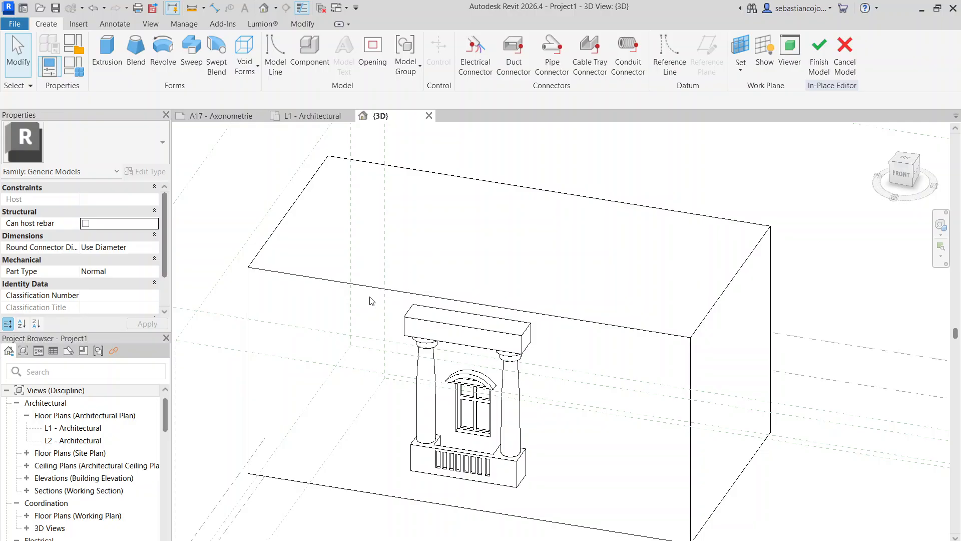
pyautogui.scroll(-2, 349, 269)
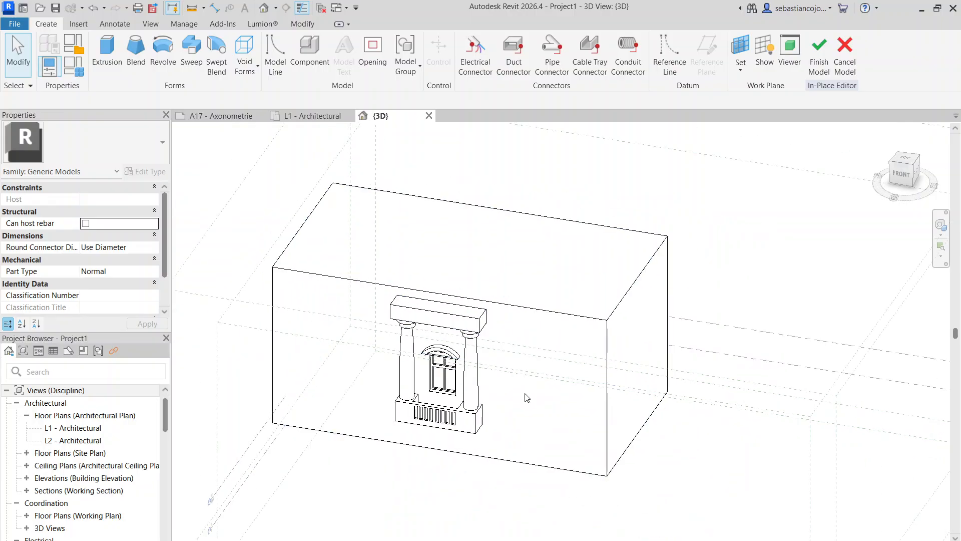
pyautogui.scroll(3, 475, 345)
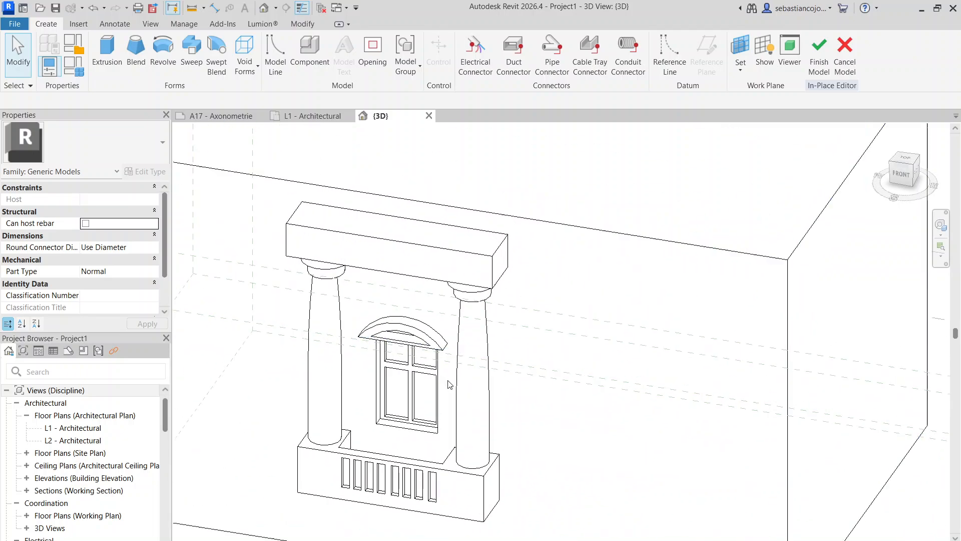
pyautogui.click(478, 324)
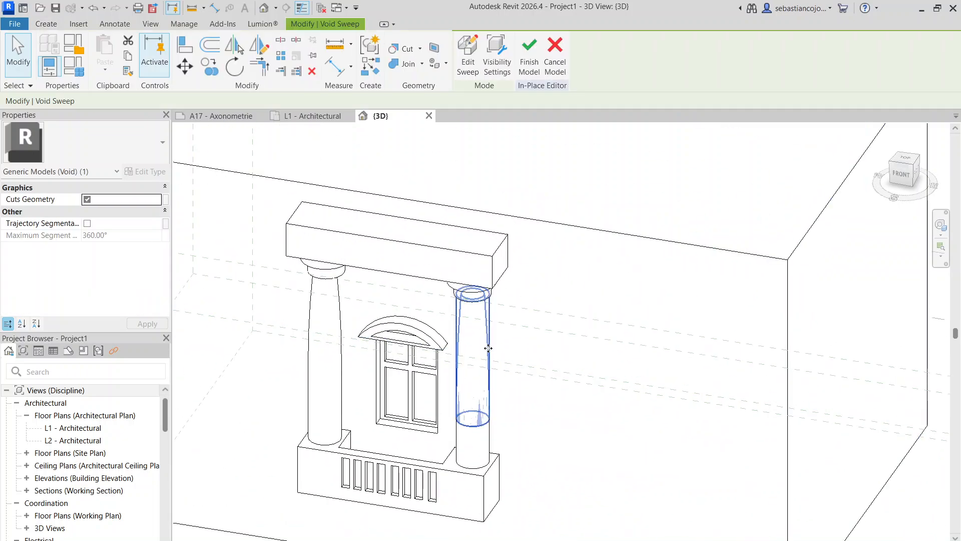
pyautogui.click(433, 249)
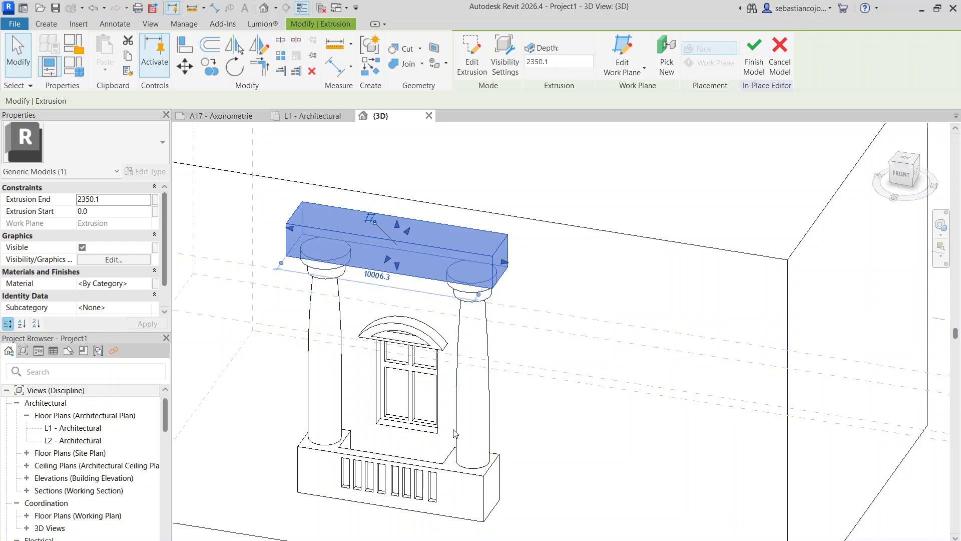
pyautogui.scroll(1, 459, 315)
pyautogui.scroll(1, 458, 315)
pyautogui.click(459, 316)
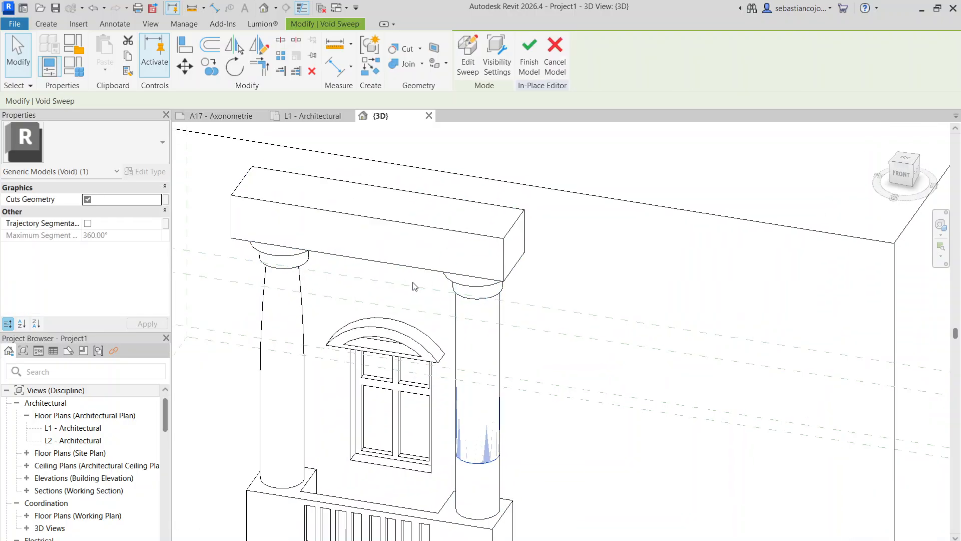
pyautogui.scroll(-3, 434, 293)
pyautogui.scroll(2, 411, 425)
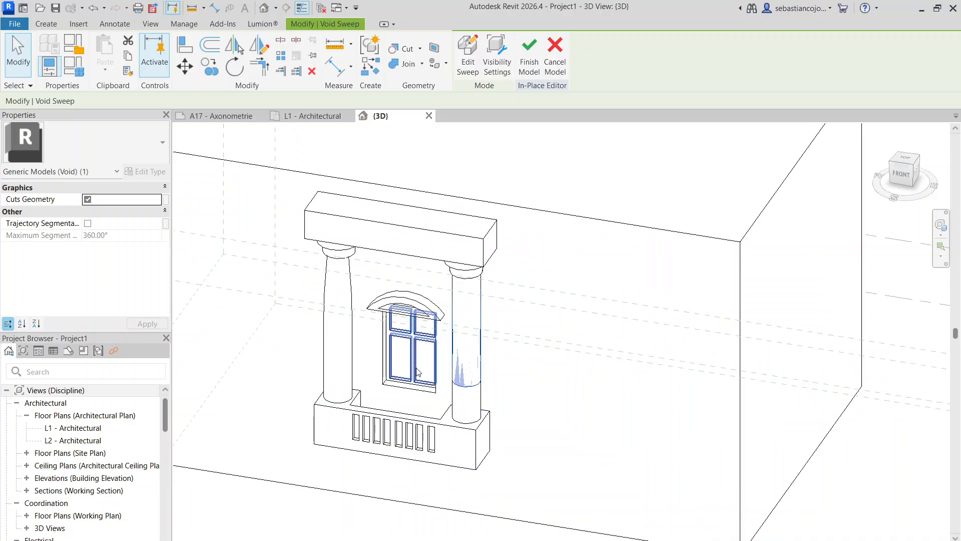
pyautogui.click(414, 428)
pyautogui.click(405, 303)
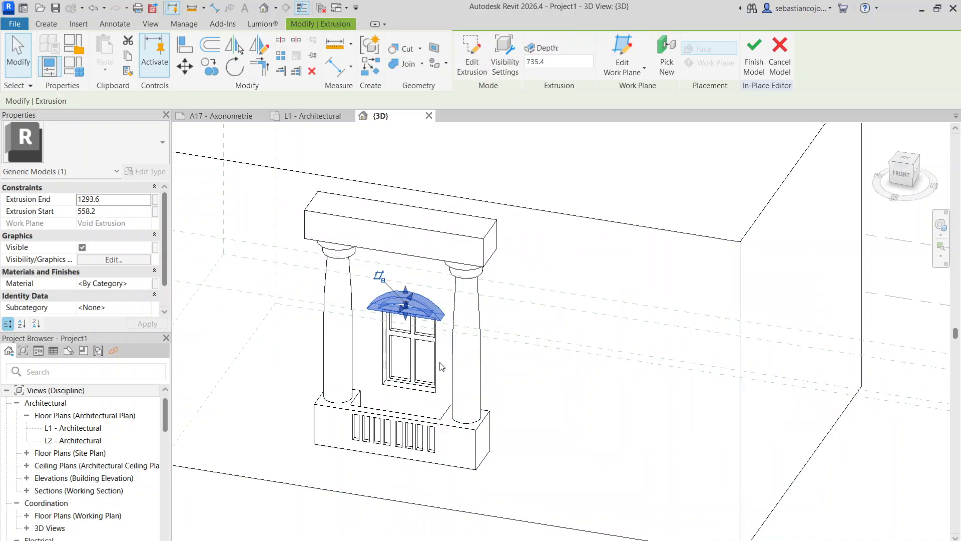
pyautogui.scroll(-5, 513, 299)
pyautogui.press('Escape')
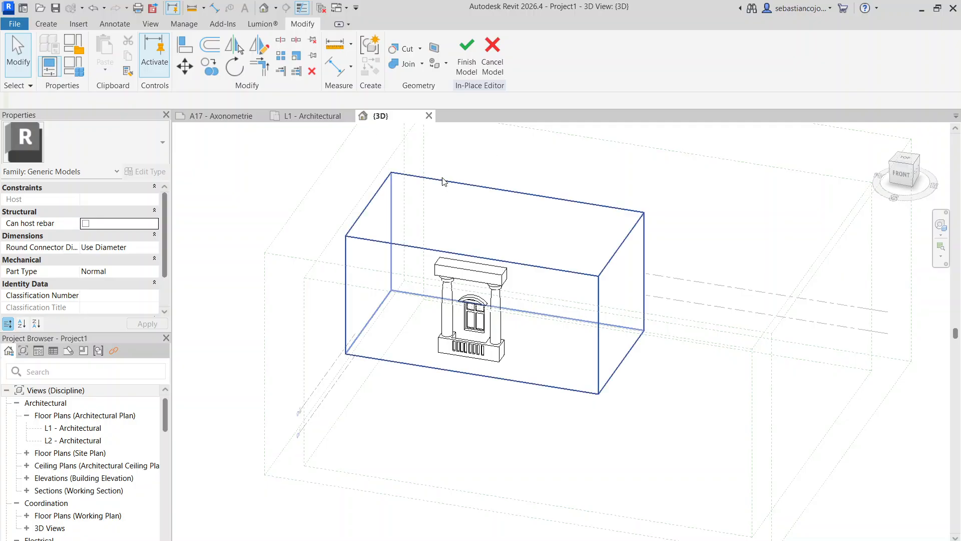
pyautogui.moveTo(316, 184); pyautogui.dragTo(178, 199, button='middle')
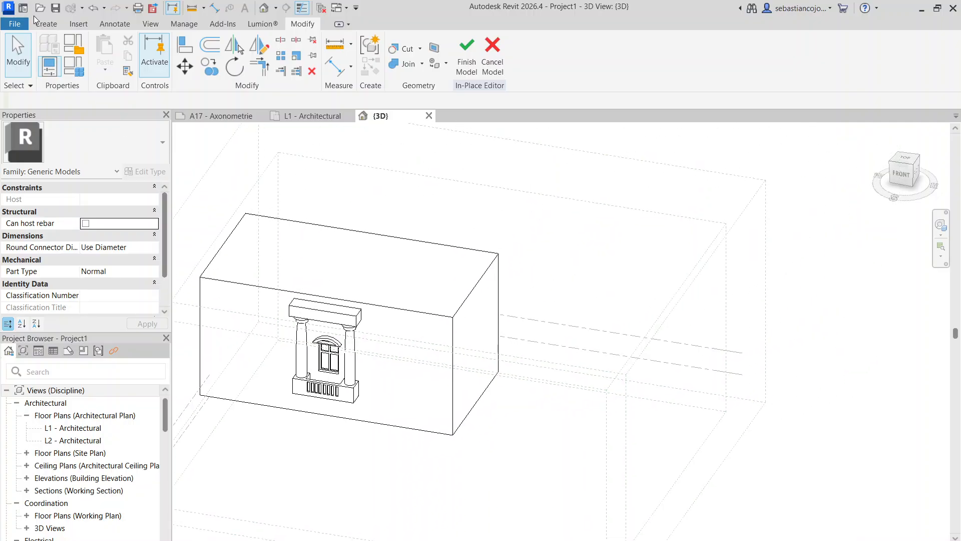
pyautogui.click(45, 24)
pyautogui.click(115, 62)
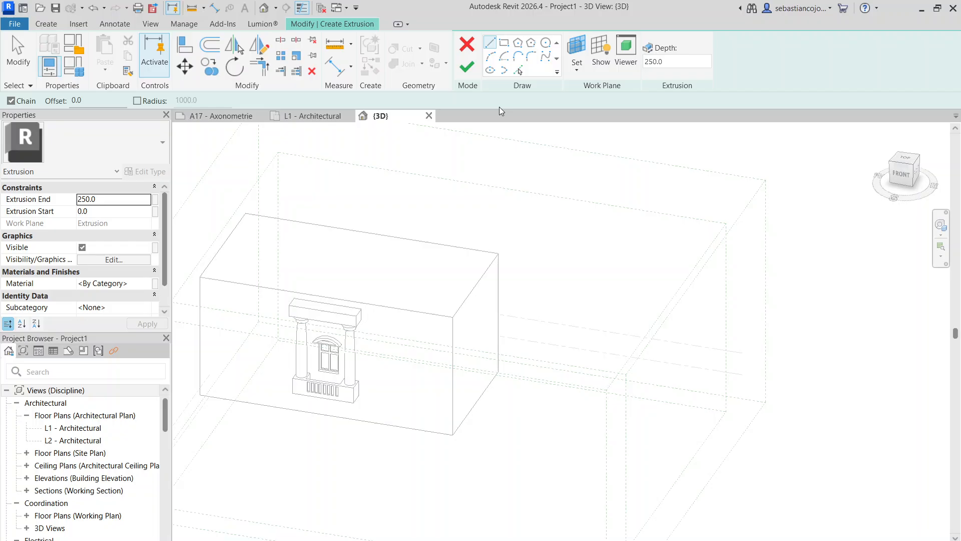
pyautogui.click(504, 43)
pyautogui.click(571, 394)
pyautogui.press('Escape')
pyautogui.press('Escape')
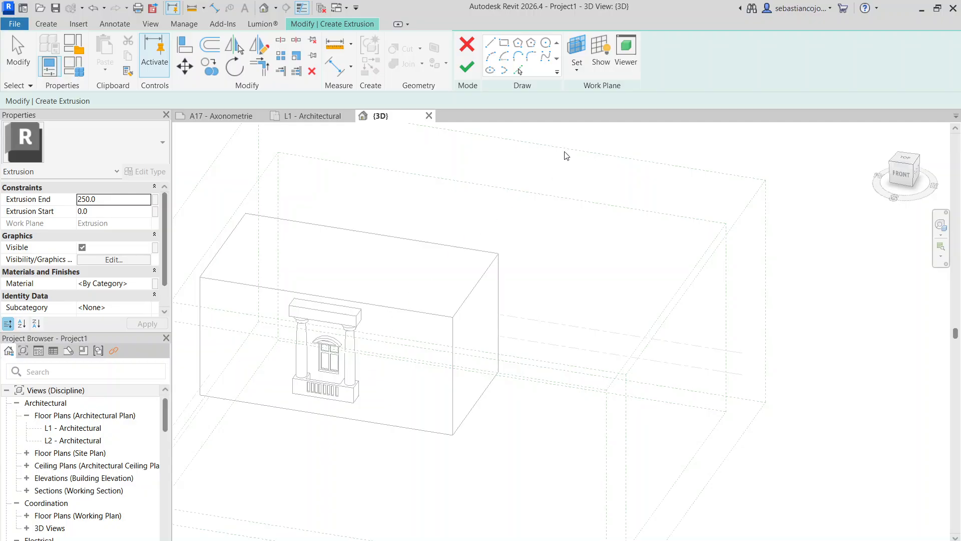
pyautogui.click(470, 50)
pyautogui.scroll(-3, 461, 350)
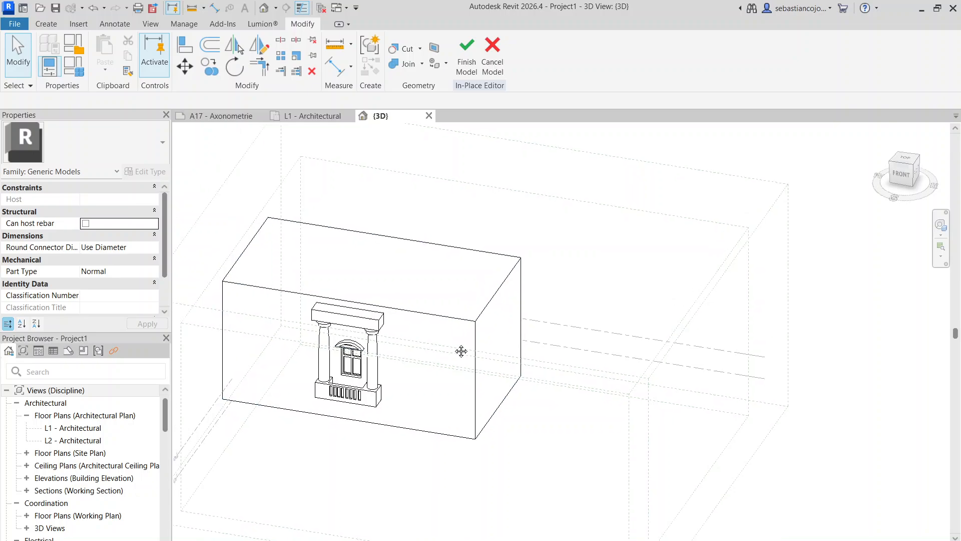
pyautogui.scroll(-2, 485, 239)
pyautogui.scroll(3, 506, 308)
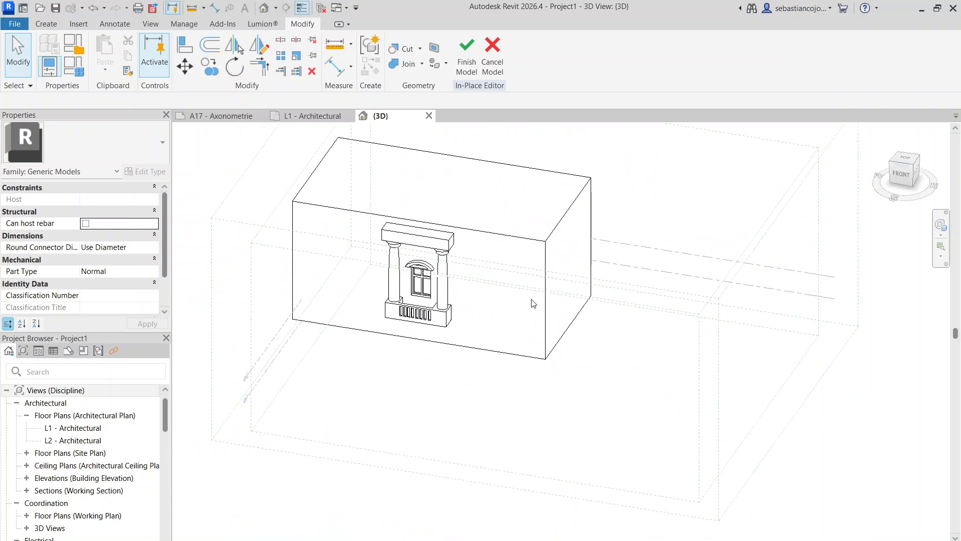
pyautogui.moveTo(539, 312); pyautogui.dragTo(566, 371, button='middle')
pyautogui.scroll(4, 566, 321)
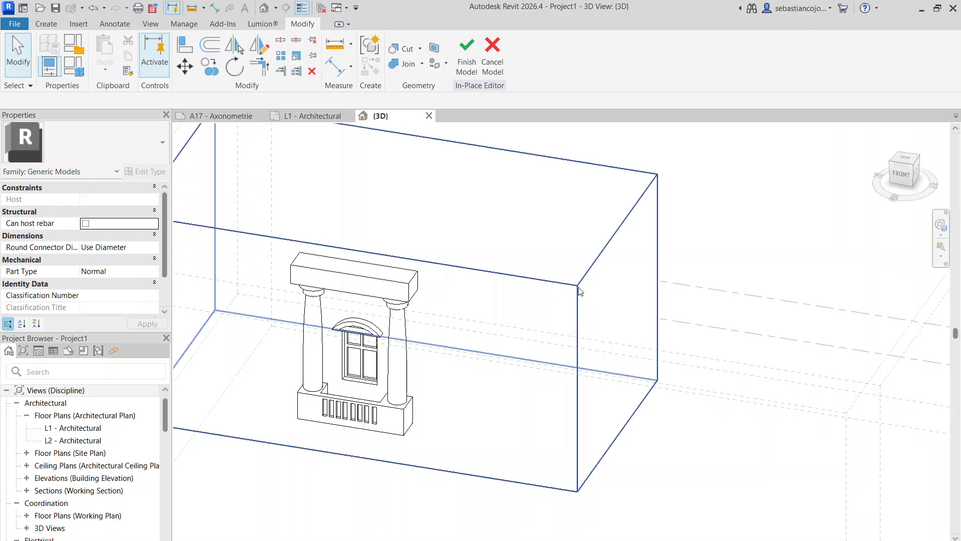
pyautogui.scroll(-3, 580, 291)
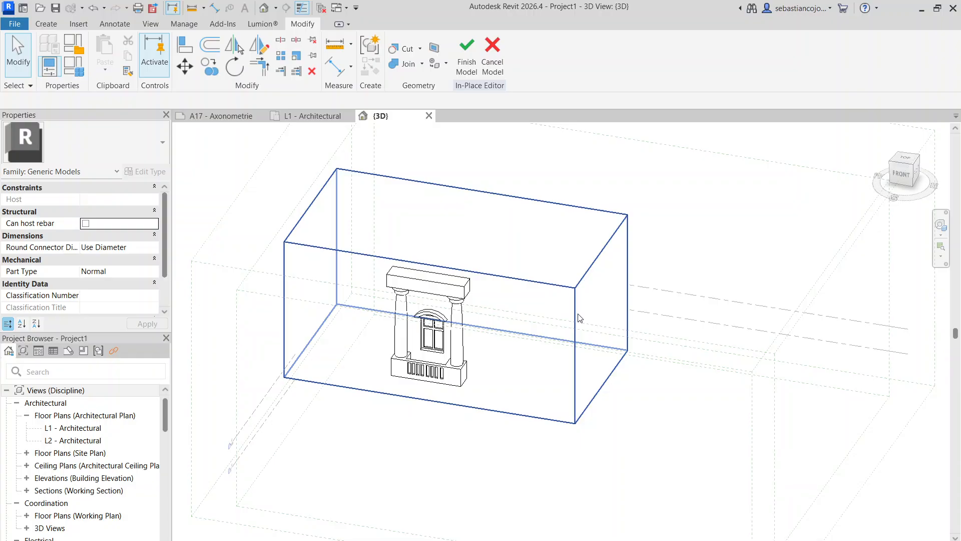
pyautogui.scroll(4, 500, 277)
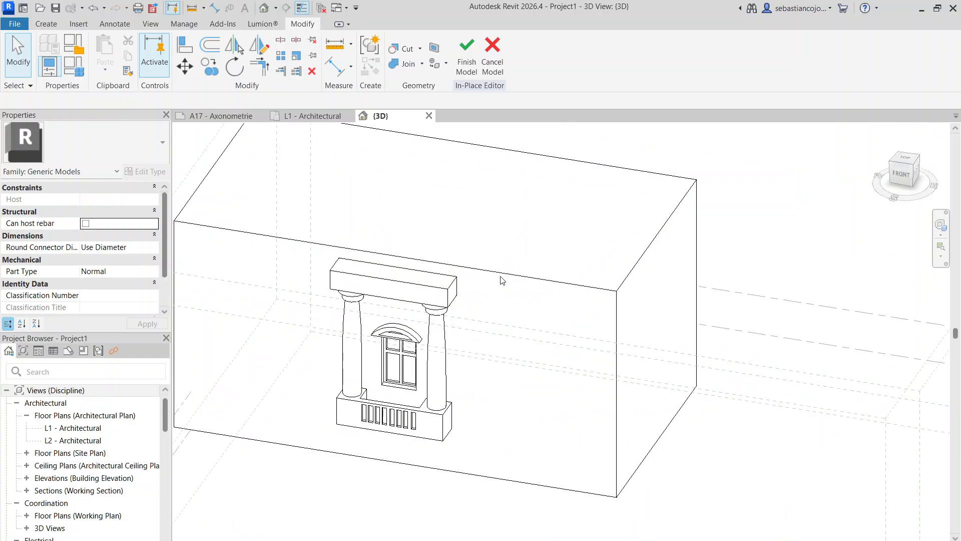
pyautogui.scroll(-5, 516, 266)
pyautogui.scroll(4, 506, 346)
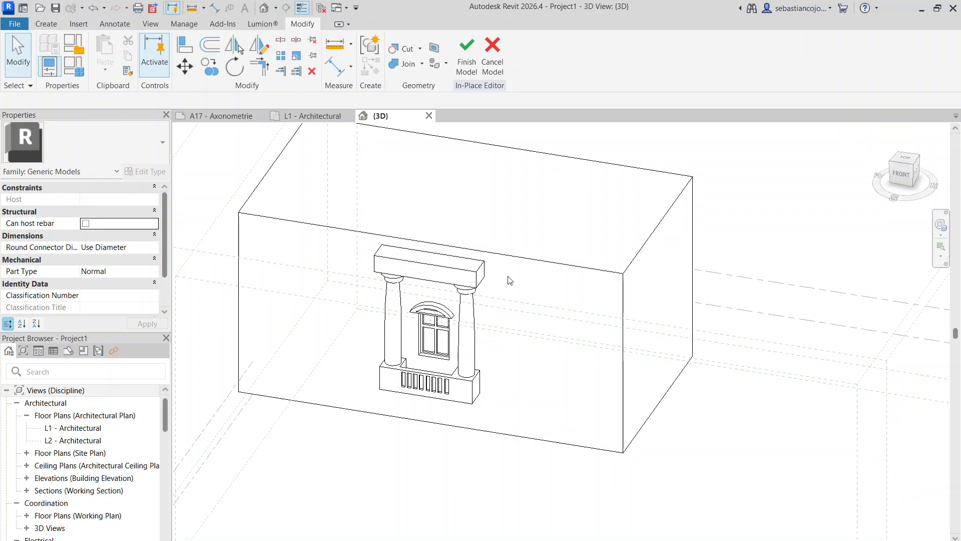
pyautogui.scroll(-4, 510, 296)
pyautogui.moveTo(513, 299); pyautogui.dragTo(511, 307, button='middle')
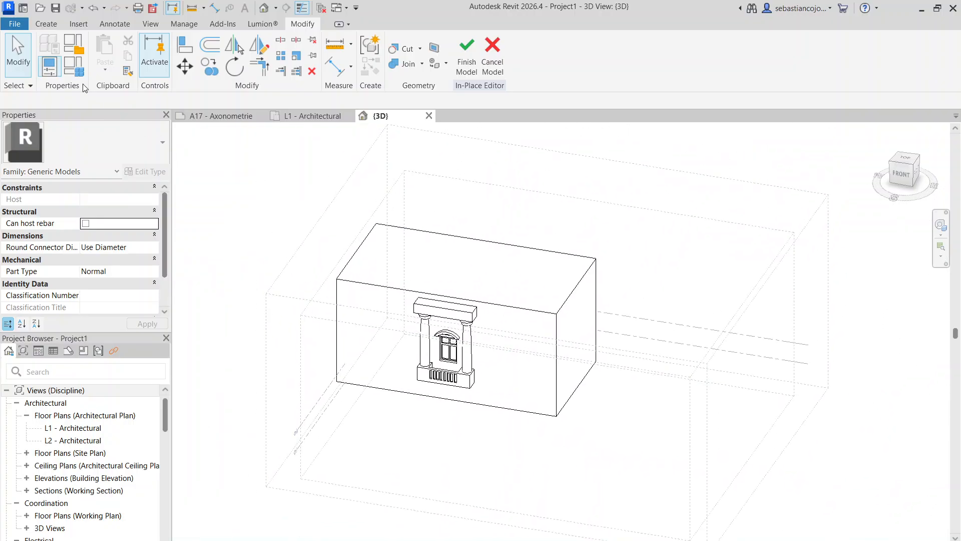
pyautogui.click(55, 27)
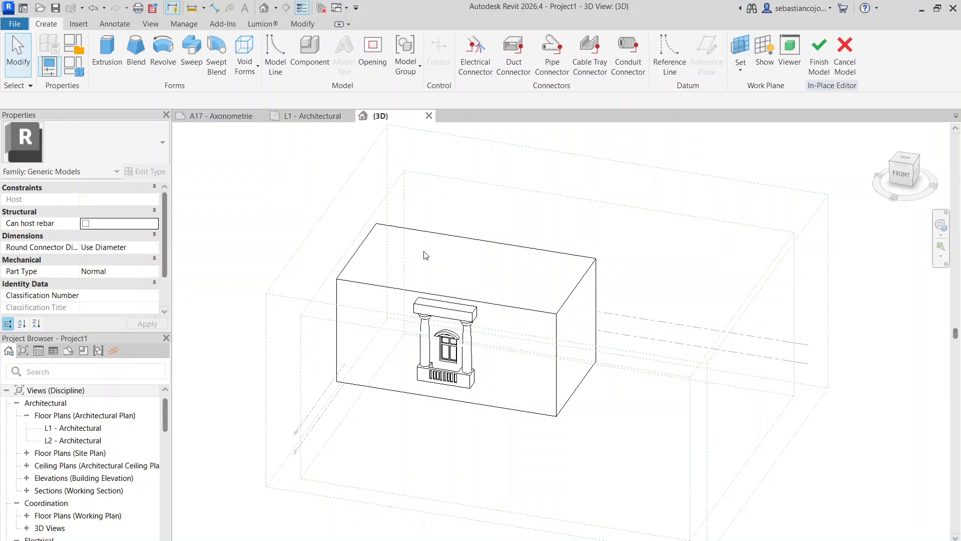
pyautogui.click(135, 52)
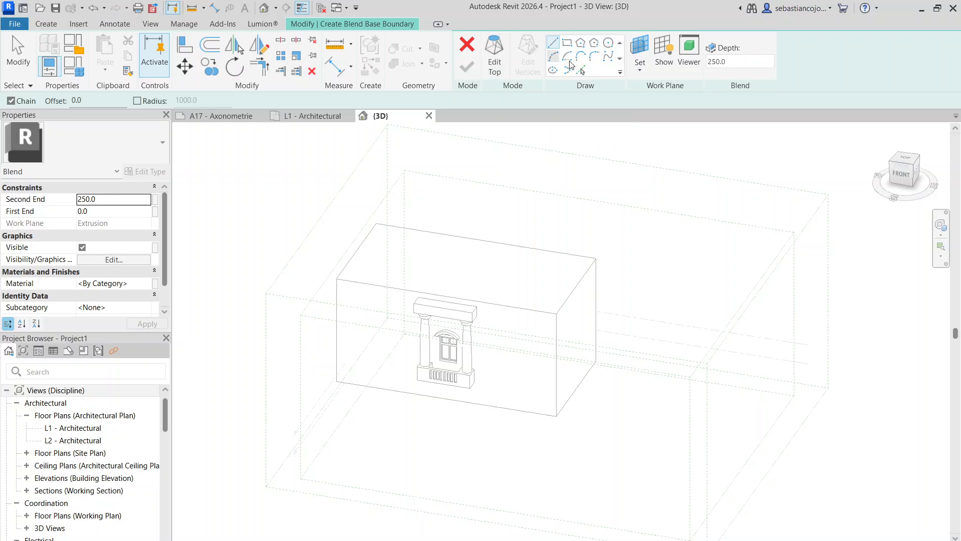
pyautogui.click(44, 24)
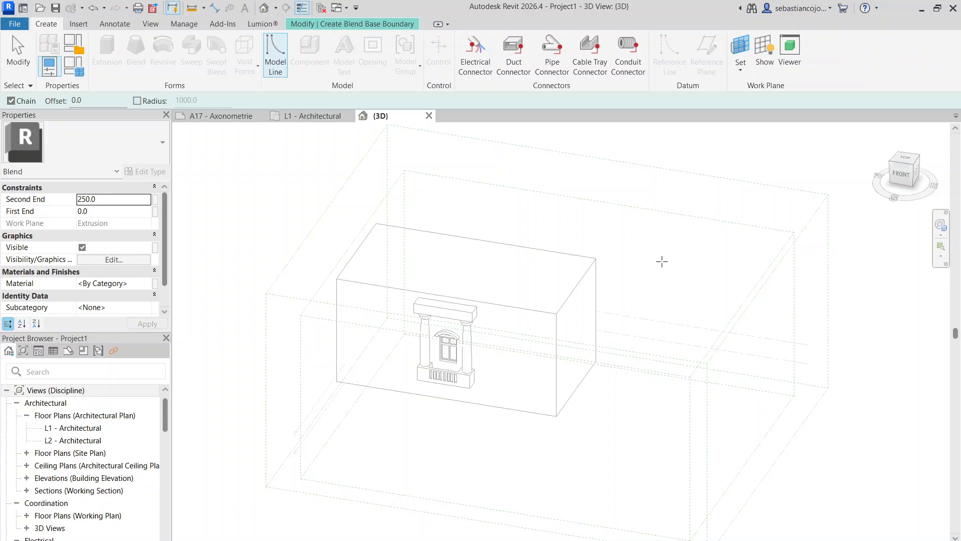
pyautogui.click(740, 72)
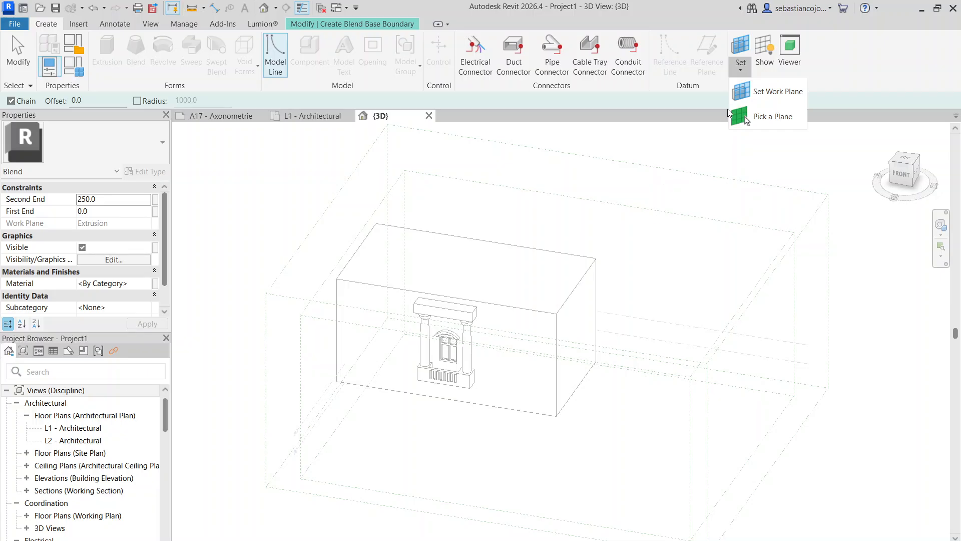
pyautogui.click(771, 116)
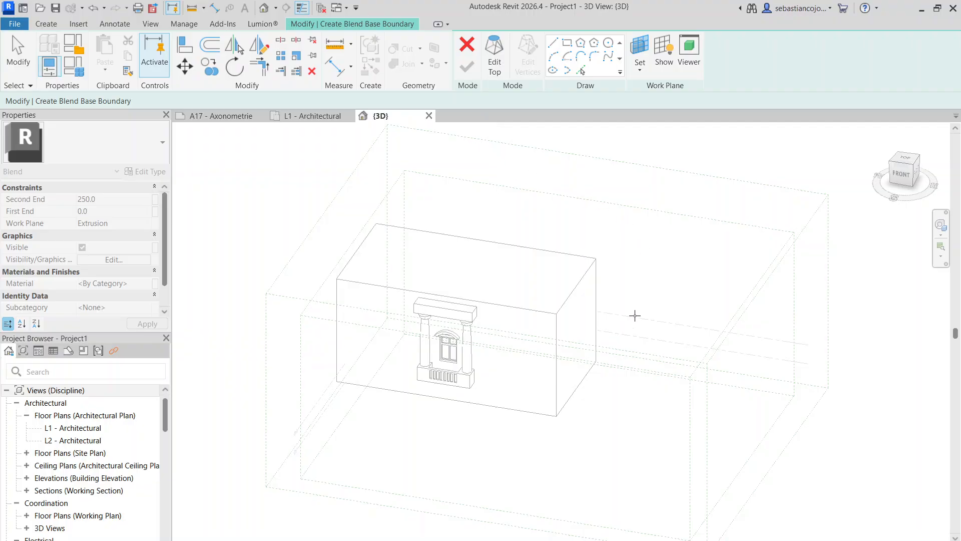
pyautogui.moveTo(602, 362); pyautogui.dragTo(513, 302, button='middle')
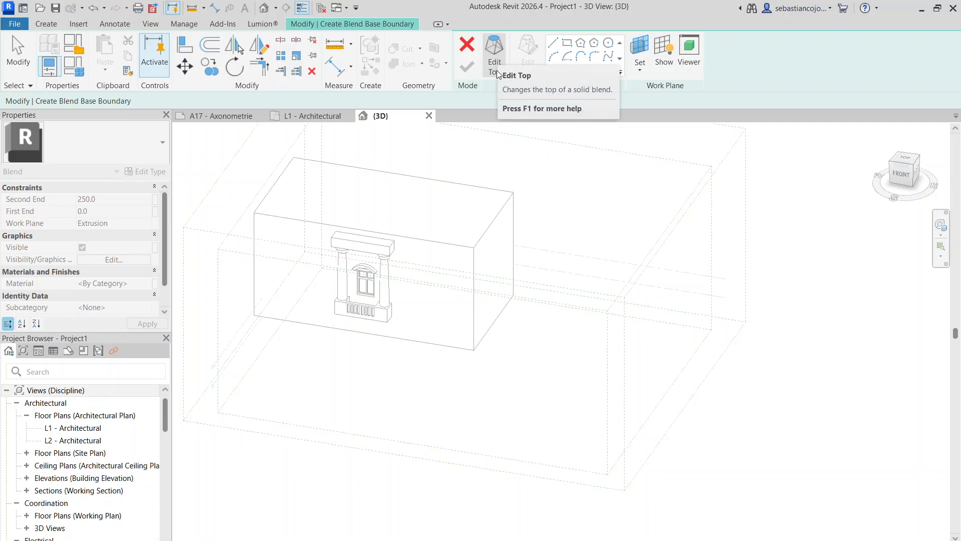
pyautogui.click(495, 56)
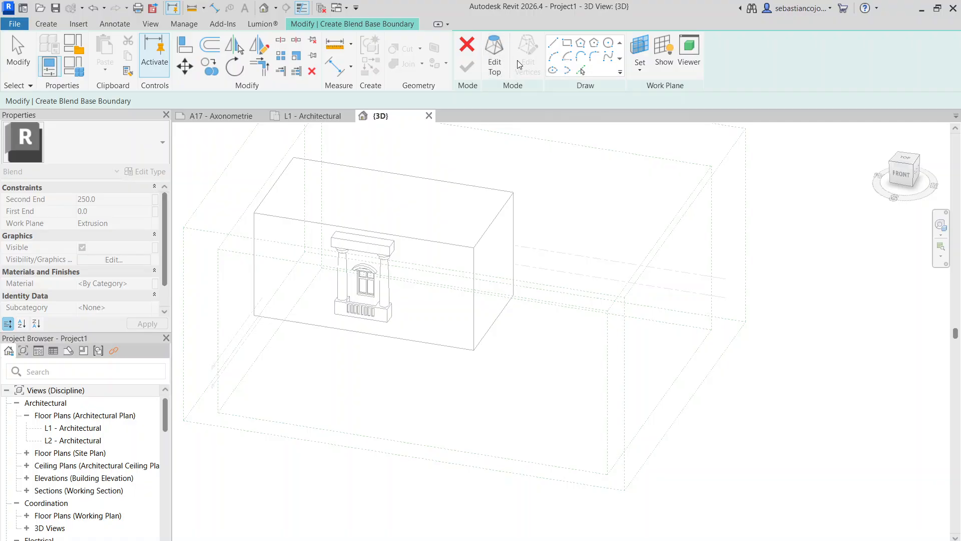
pyautogui.click(645, 74)
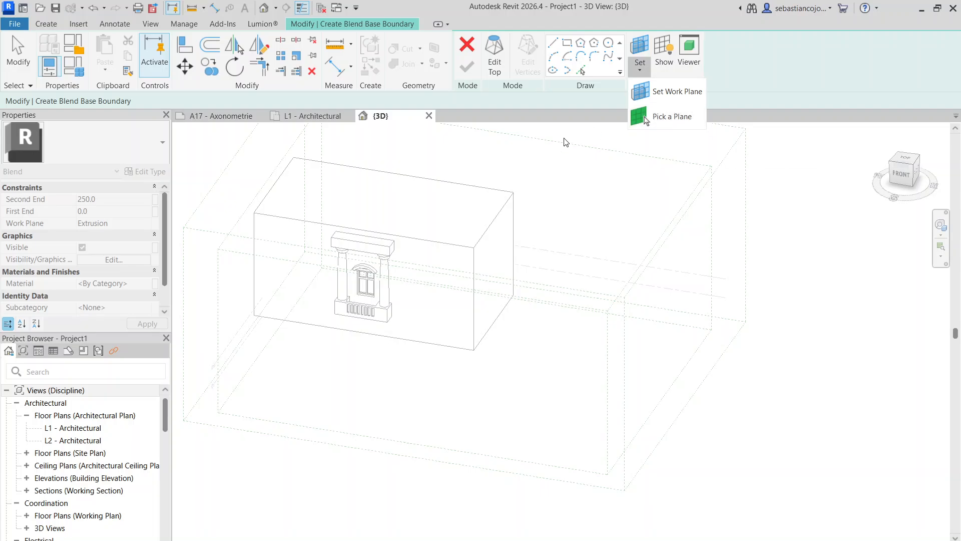
pyautogui.click(514, 149)
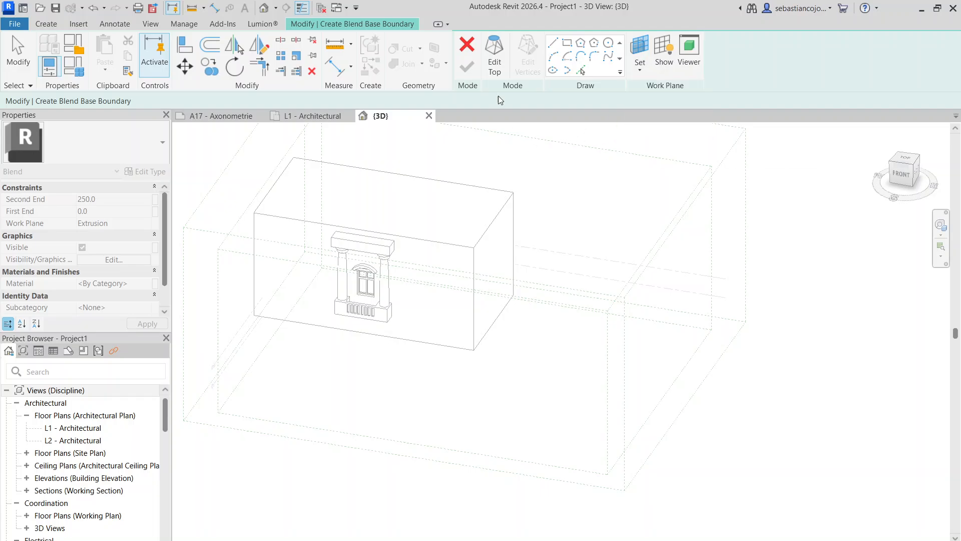
pyautogui.click(467, 46)
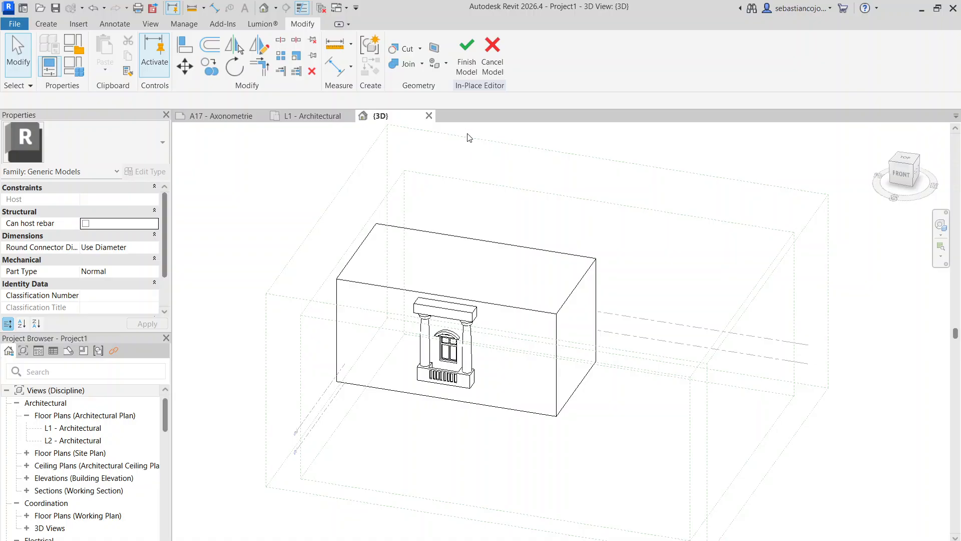
pyautogui.moveTo(565, 253); pyautogui.dragTo(476, 241, button='middle')
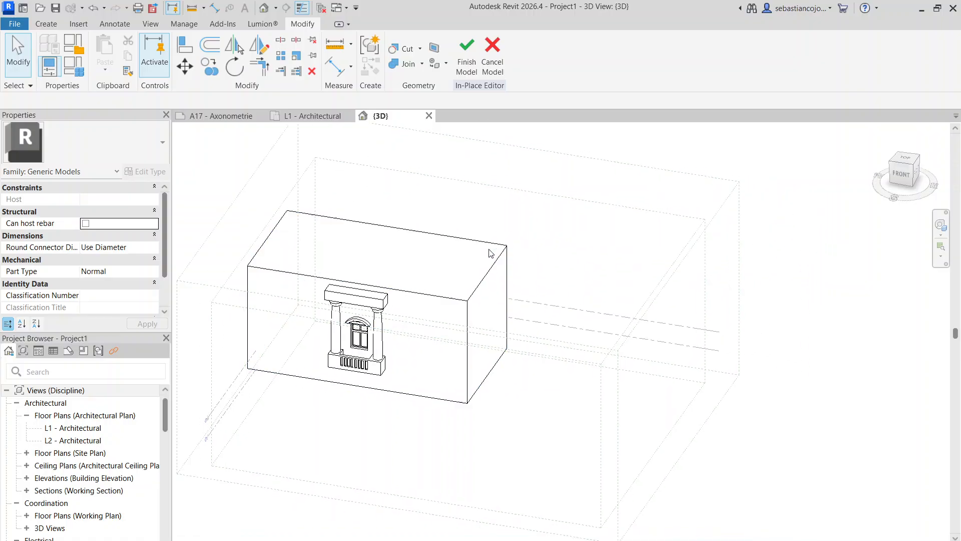
pyautogui.moveTo(441, 206); pyautogui.dragTo(472, 174, button='middle')
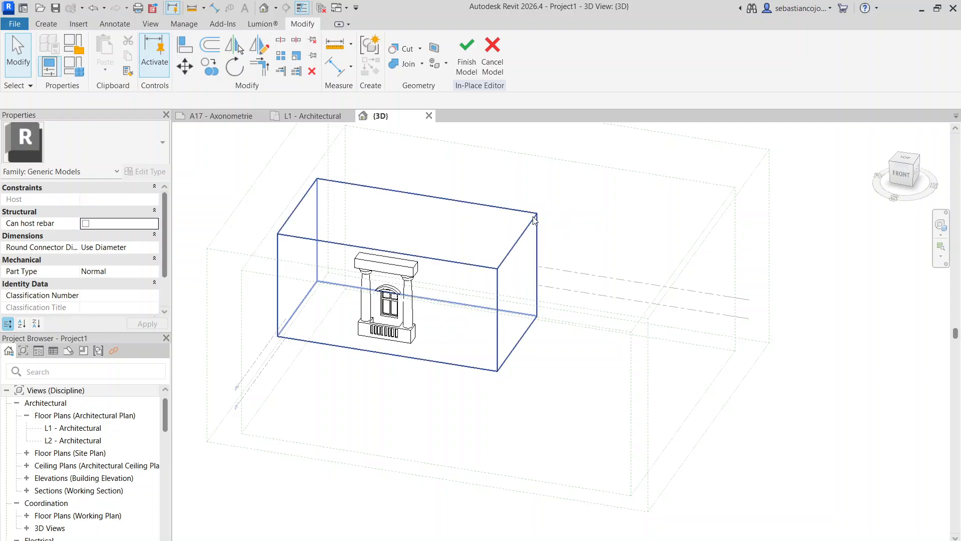
# Start a rectangular Blend in the in-place model and try to go on to its top boundary without sketching the base
pyautogui.scroll(2, 536, 220)
pyautogui.moveTo(510, 242); pyautogui.dragTo(485, 201, button='middle')
pyautogui.scroll(-1, 579, 247)
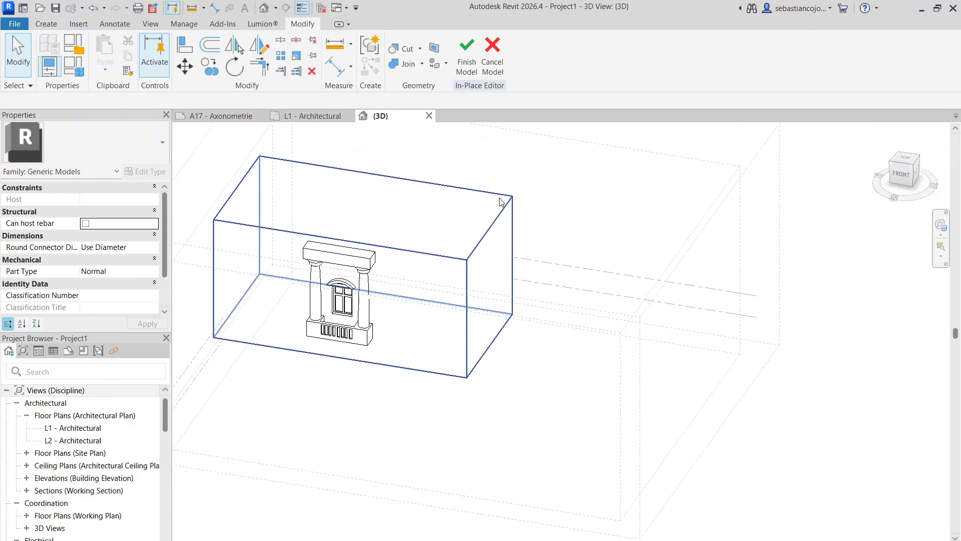
pyautogui.click(54, 26)
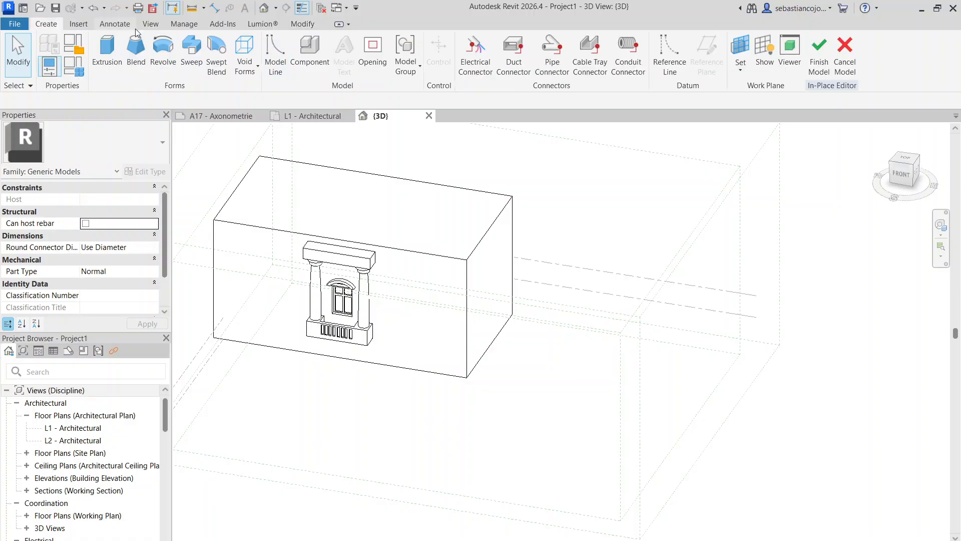
pyautogui.click(136, 50)
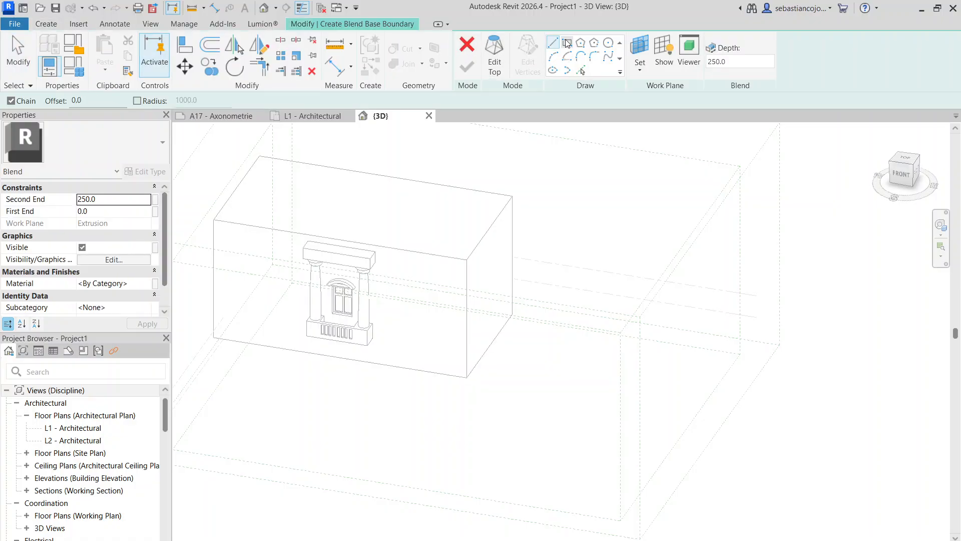
pyautogui.click(568, 43)
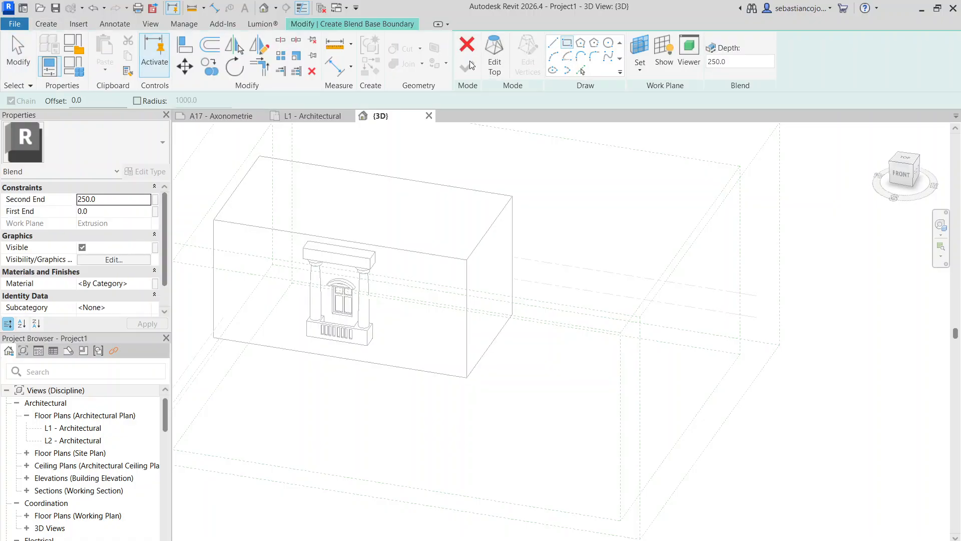
pyautogui.click(640, 65)
pyautogui.click(494, 56)
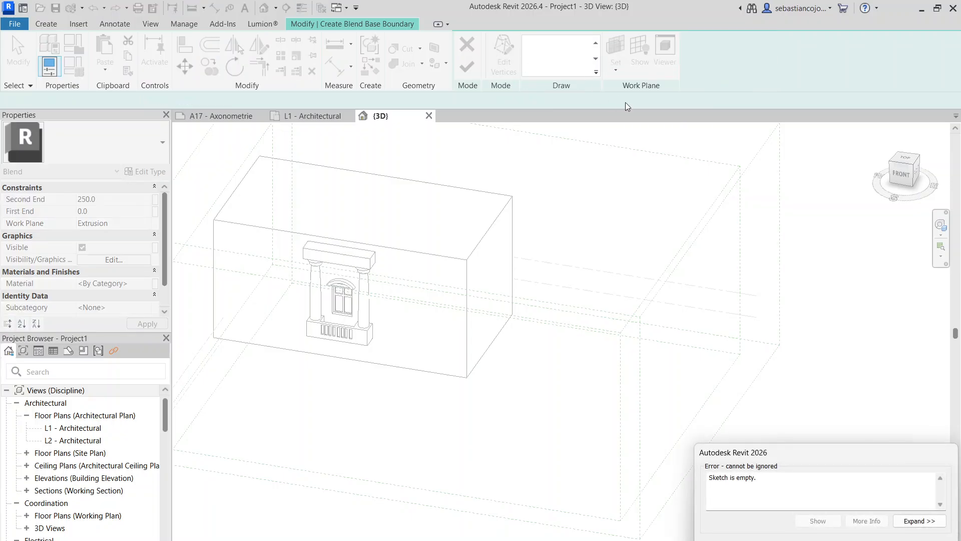
pyautogui.click(919, 540)
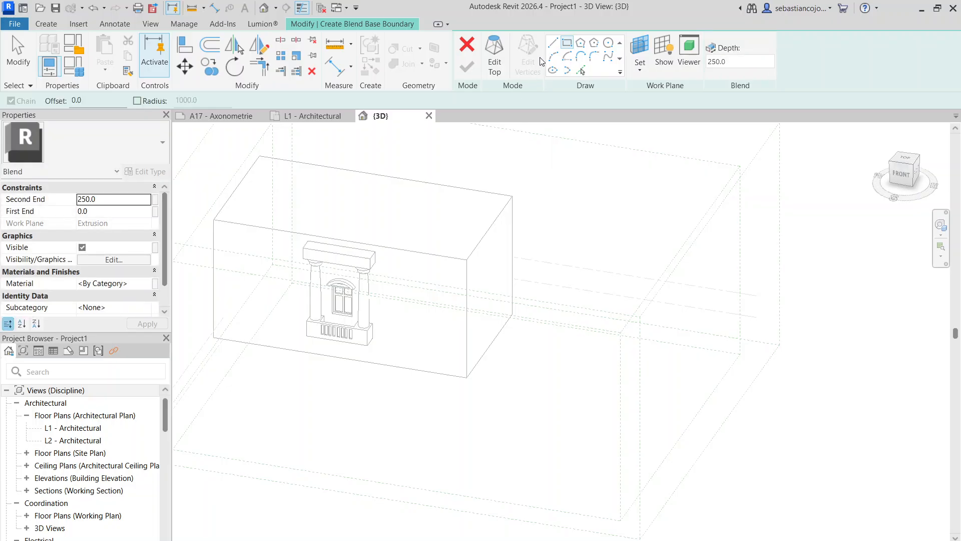
# Set the box's top face as the work plane and sketch a rectangular blend base of about 12000 by 7000 beside the box
pyautogui.click(639, 65)
pyautogui.click(661, 116)
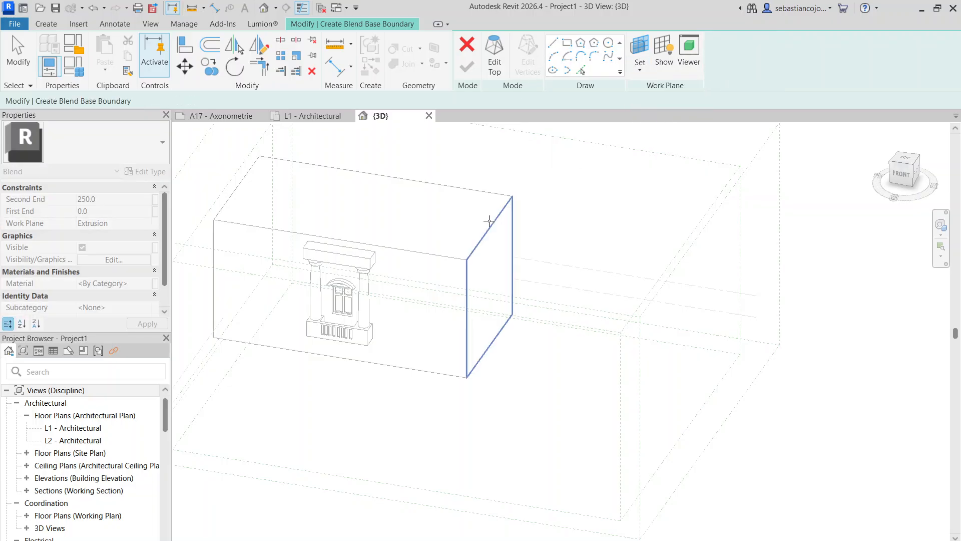
pyautogui.click(479, 237)
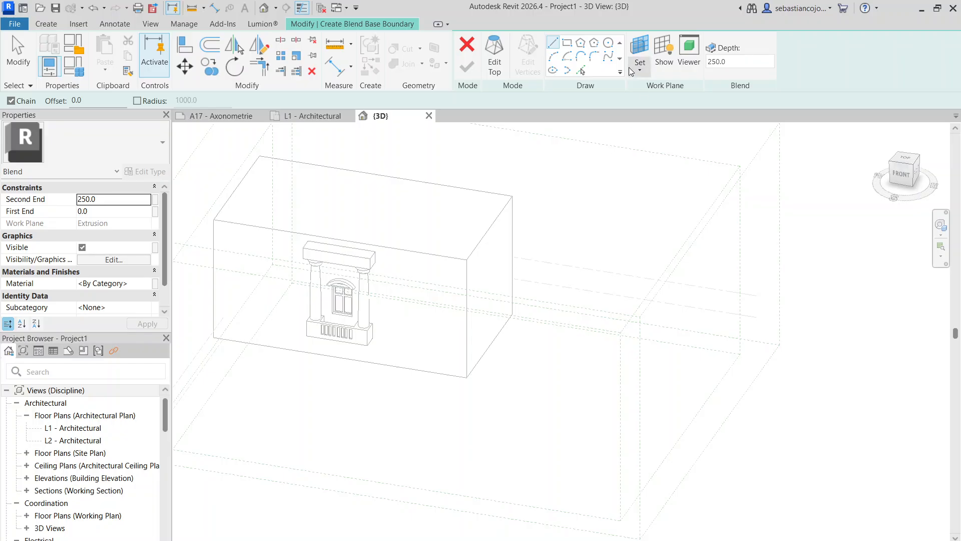
pyautogui.click(567, 43)
pyautogui.click(551, 232)
pyautogui.click(610, 266)
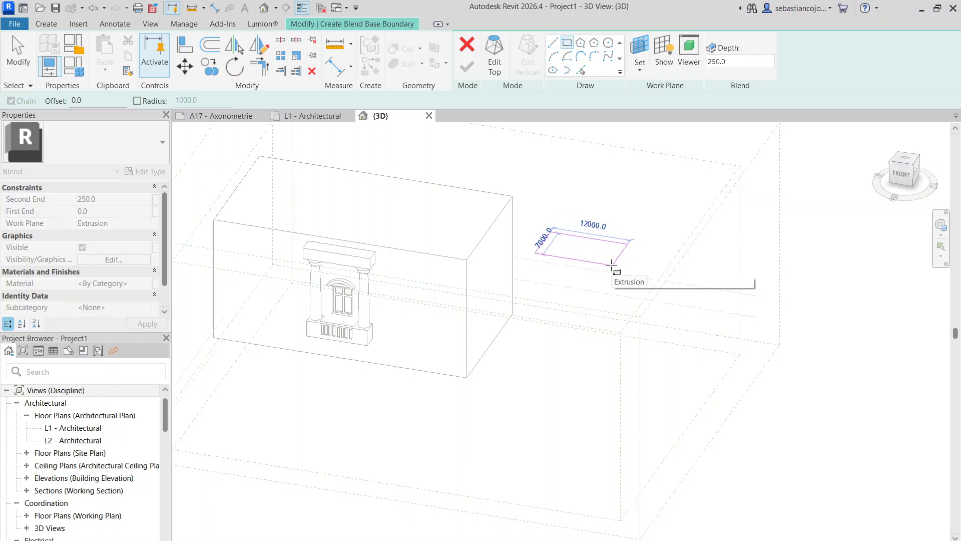
# Sketch the blend's top boundary as a rectangle of about 22000 by 18000 behind the base rectangle
pyautogui.click(495, 55)
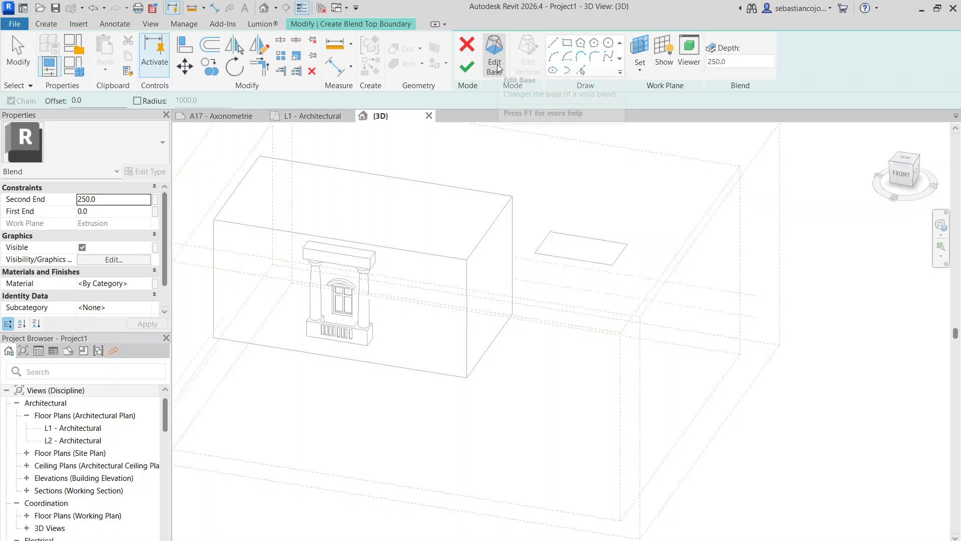
pyautogui.click(498, 60)
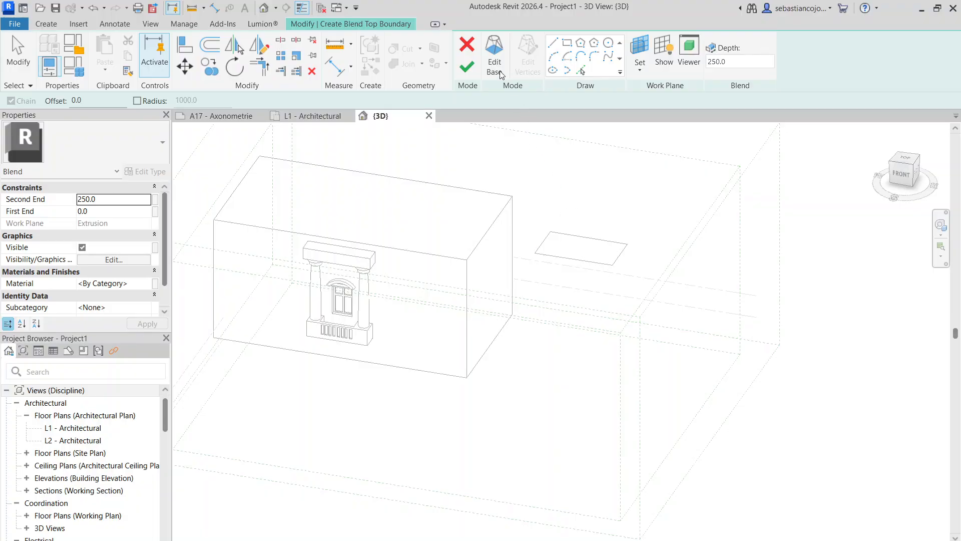
pyautogui.press('Escape')
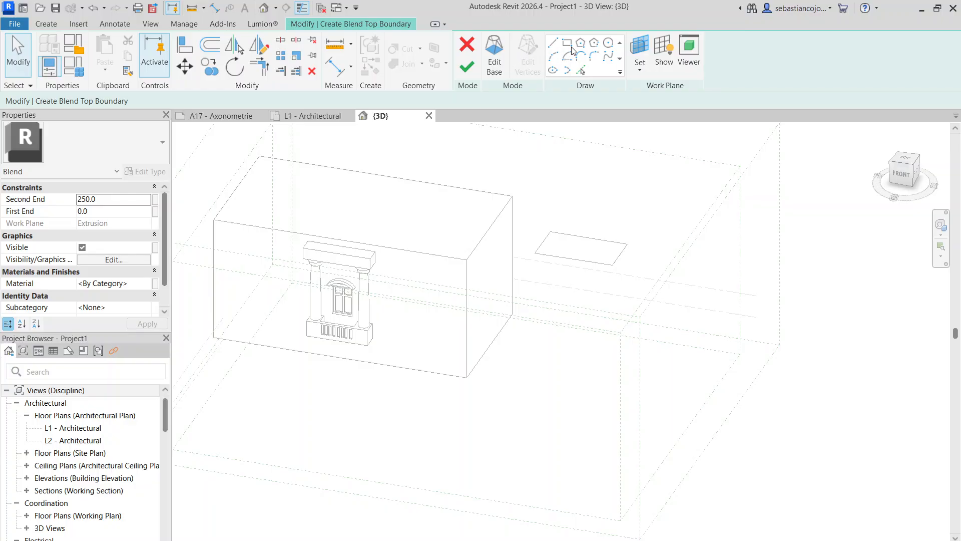
pyautogui.click(572, 46)
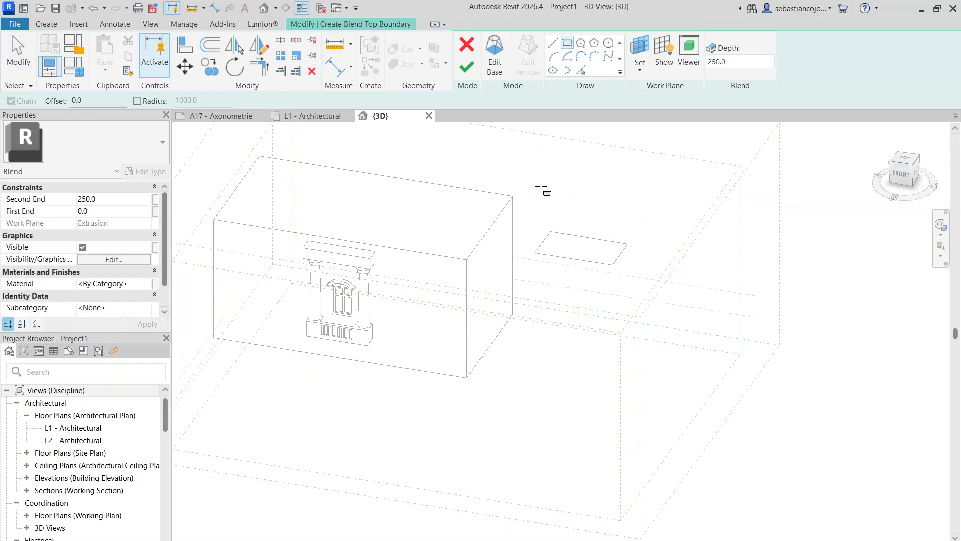
pyautogui.click(540, 157)
pyautogui.click(638, 241)
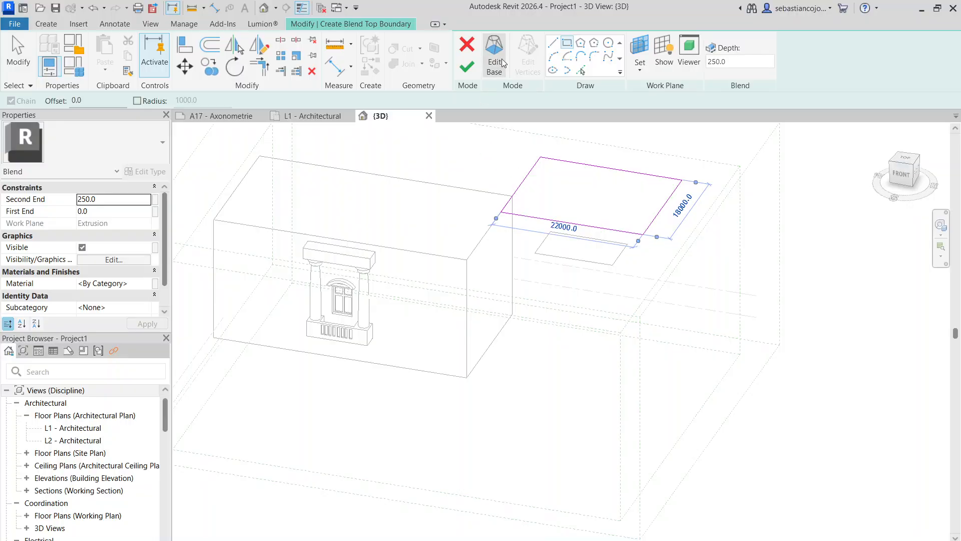
# Alternate between the blend's base and top boundaries to compare the two sketches
pyautogui.click(502, 64)
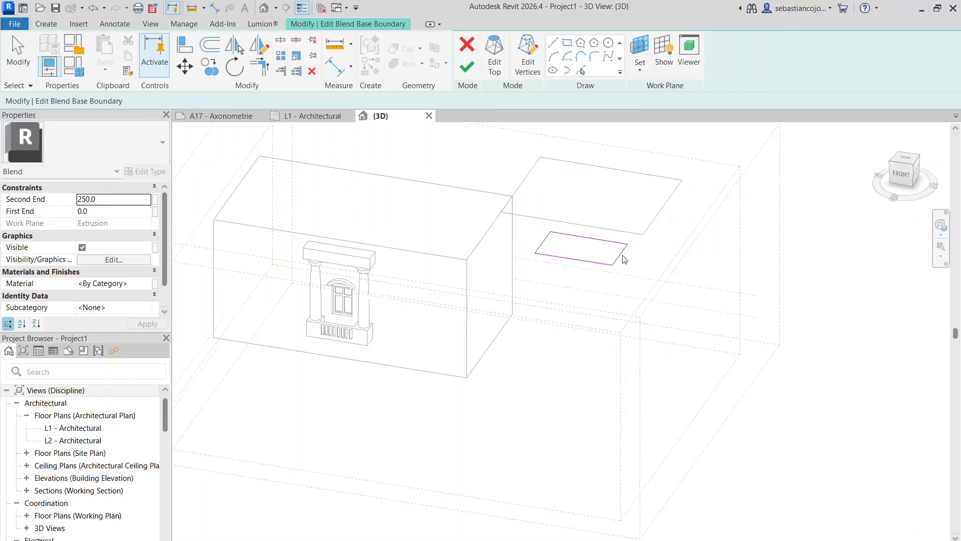
pyautogui.click(496, 63)
pyautogui.click(502, 67)
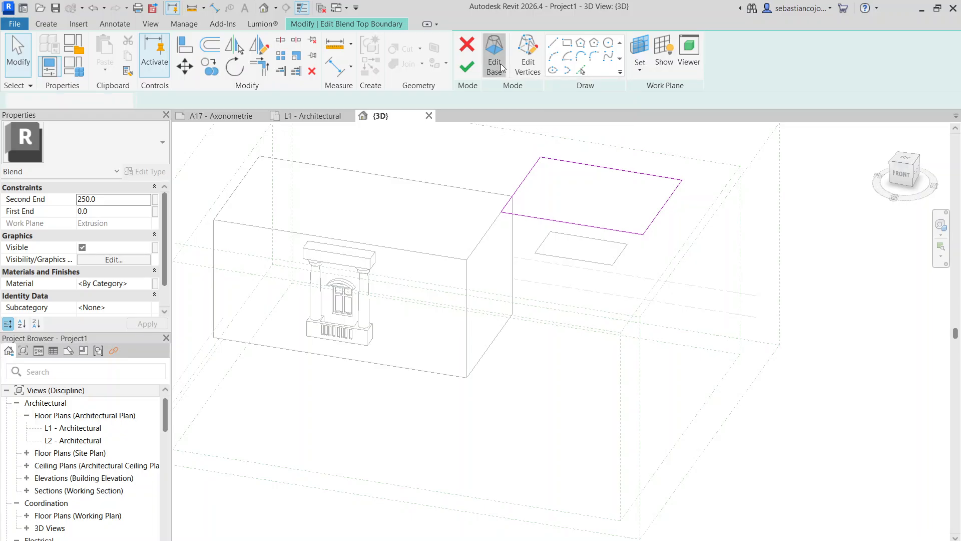
pyautogui.click(495, 66)
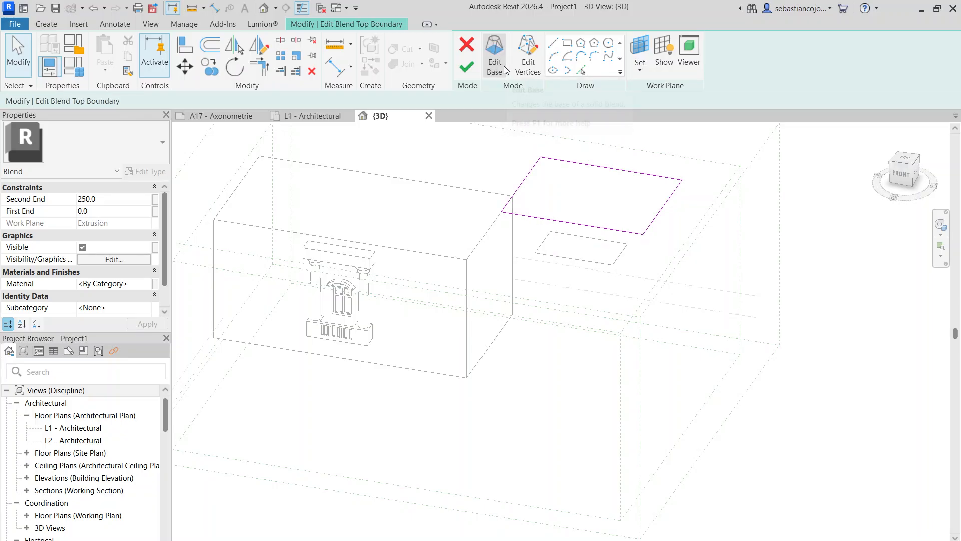
pyautogui.click(495, 67)
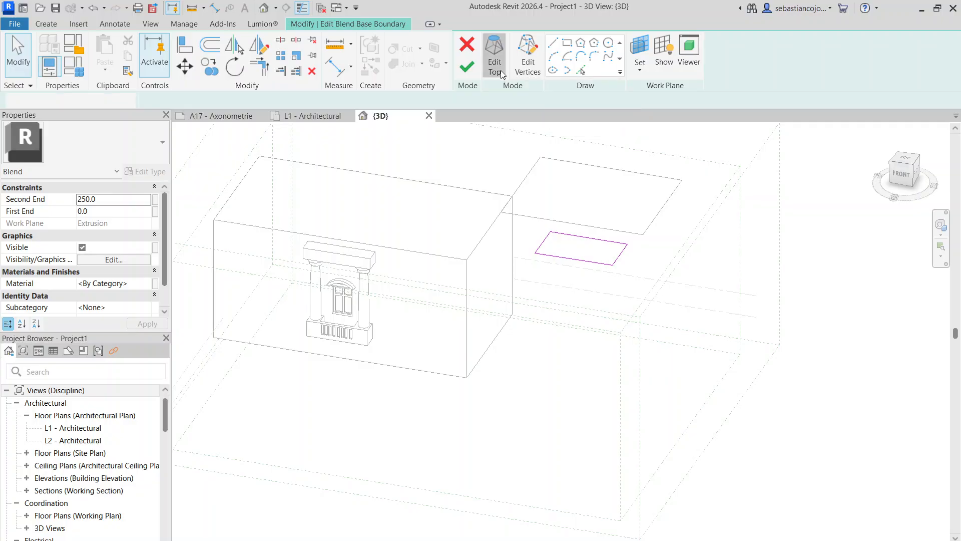
pyautogui.click(503, 70)
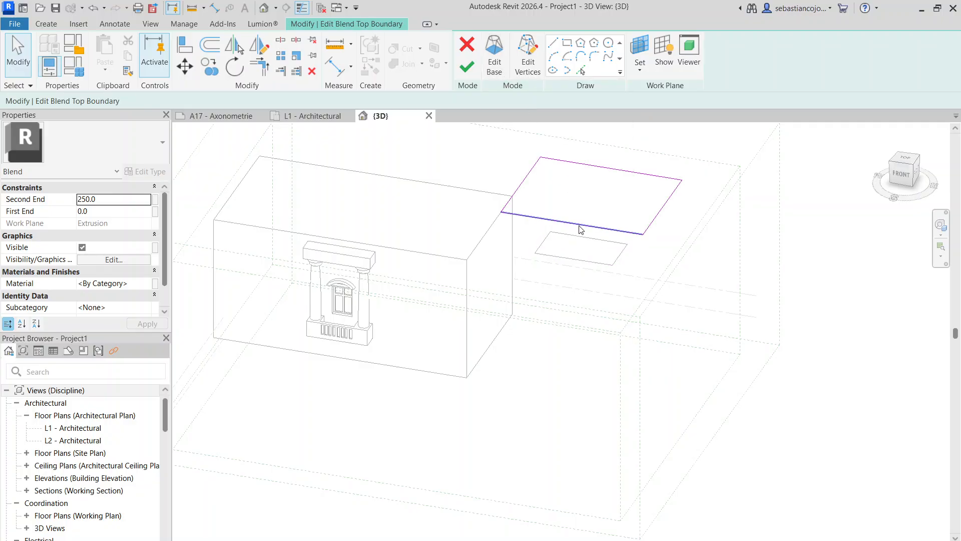
# Delete the blend's top rectangle, try to return to the base boundary, and discard the blend edits
pyautogui.scroll(-1, 575, 346)
pyautogui.moveTo(571, 348)
pyautogui.mouseDown(button='middle')
pyautogui.moveTo(594, 300)
pyautogui.moveTo(602, 347)
pyautogui.moveTo(671, 217)
pyautogui.moveTo(678, 338)
pyautogui.moveTo(586, 384)
pyautogui.moveTo(452, 221)
pyautogui.moveTo(487, 362)
pyautogui.moveTo(440, 401)
pyautogui.moveTo(453, 342)
pyautogui.moveTo(570, 257)
pyautogui.mouseUp(button='middle')
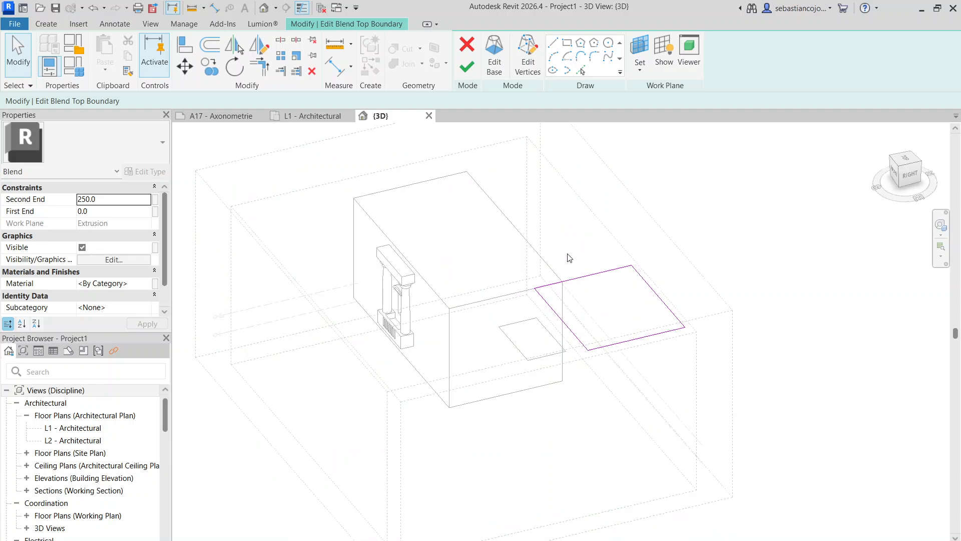
pyautogui.moveTo(708, 403); pyautogui.dragTo(555, 211)
pyautogui.press('Delete')
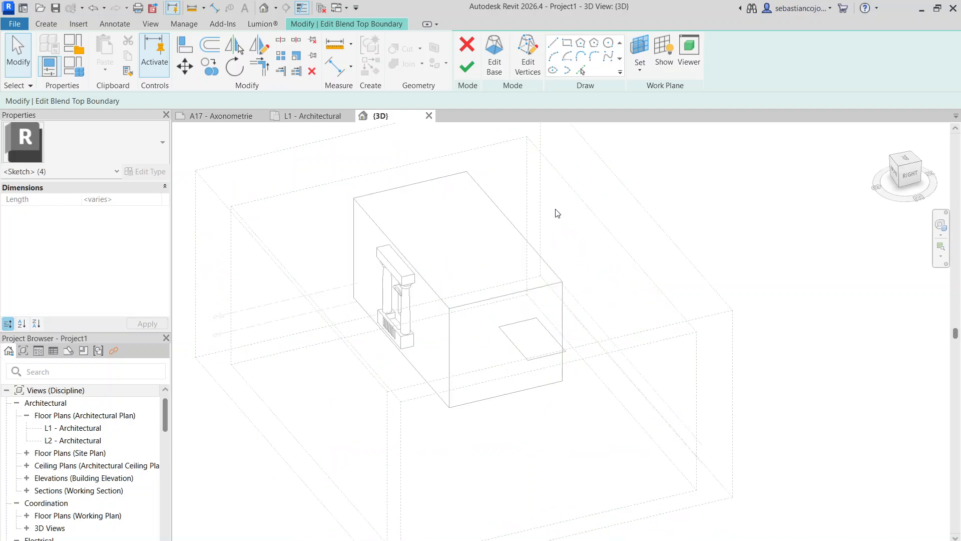
pyautogui.click(501, 56)
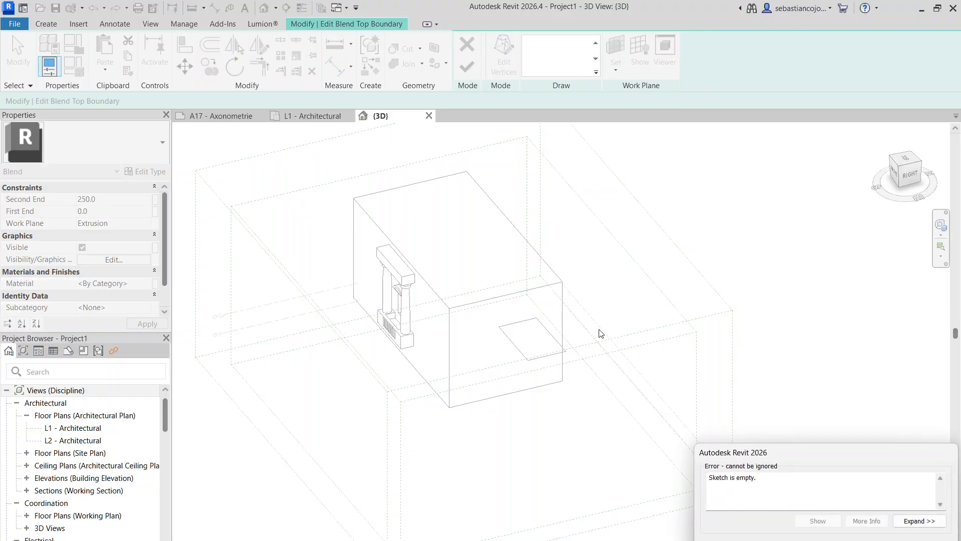
pyautogui.click(867, 540)
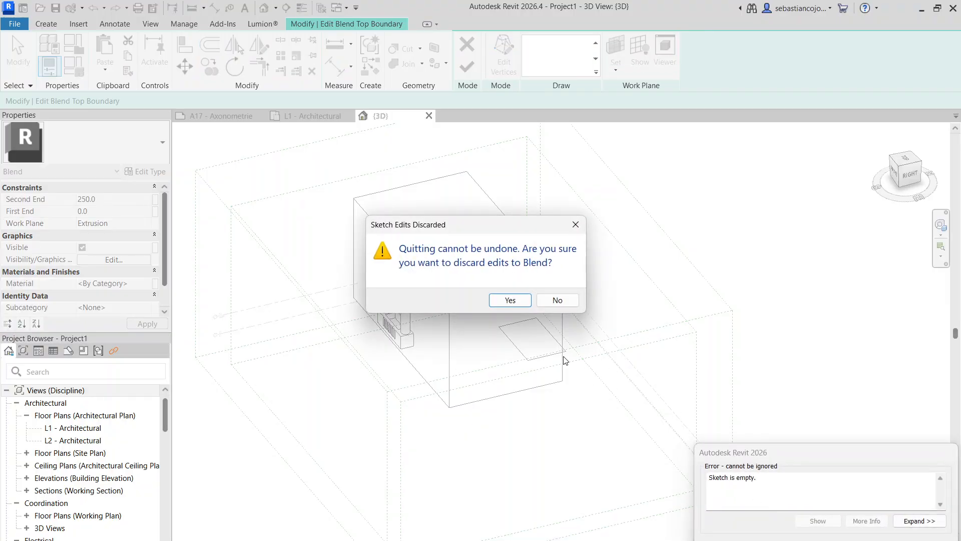
pyautogui.click(510, 300)
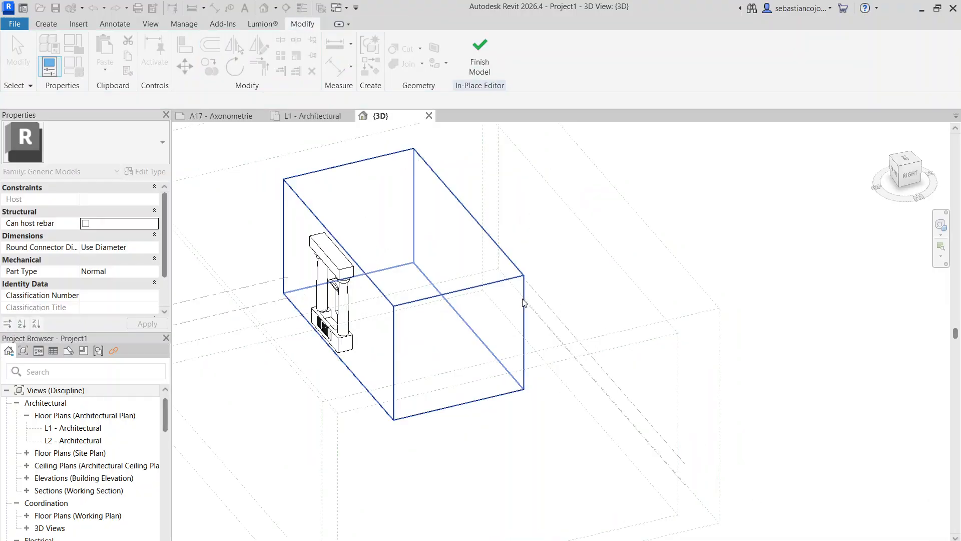
# Finish the in-place model and save the project as Project1 in the Downloads folder
pyautogui.click(476, 58)
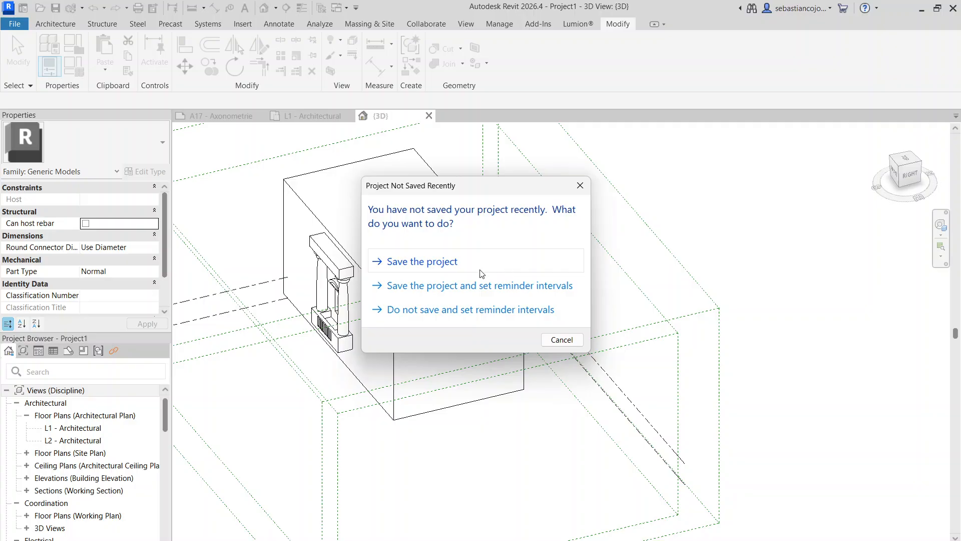
pyautogui.click(449, 261)
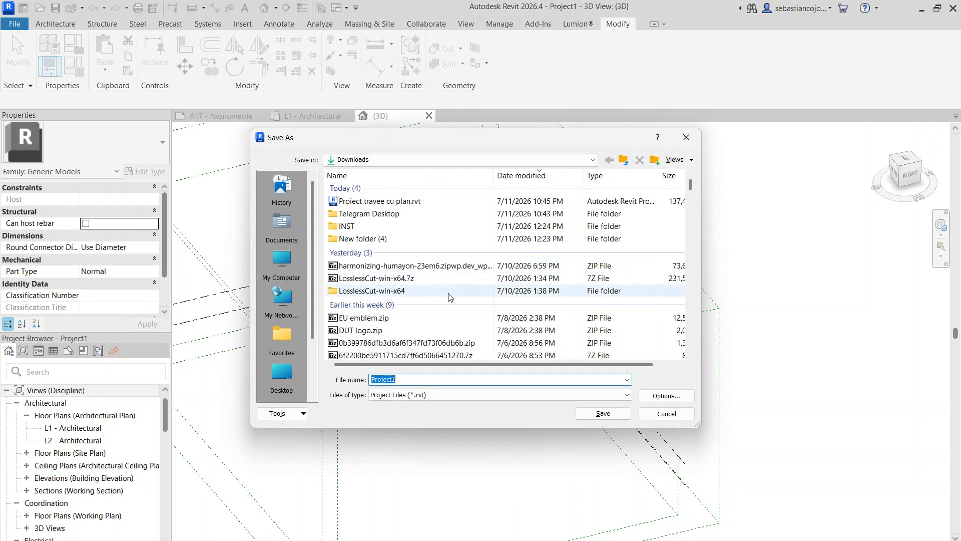
pyautogui.click(604, 413)
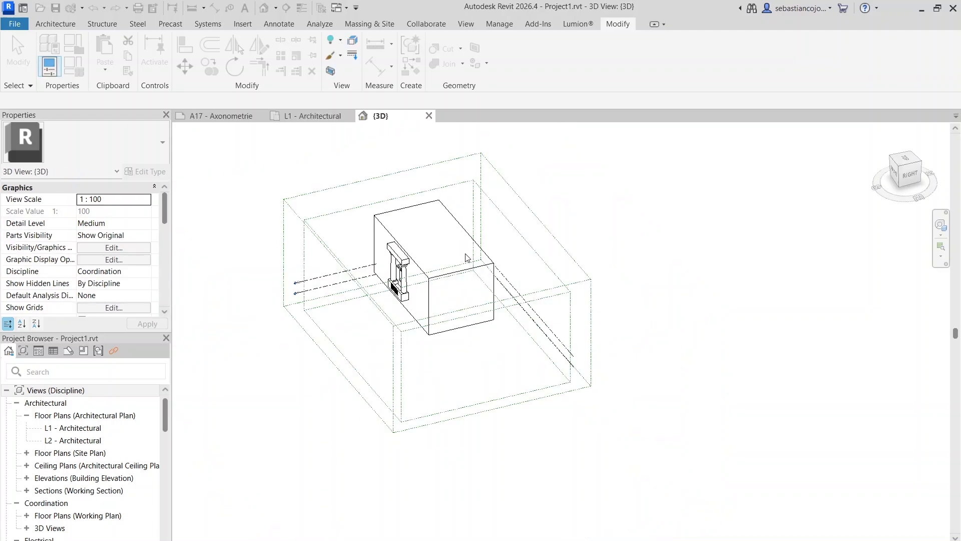
# Start a new in-place model in the L1 - Architectural plan, with category Generic Models and the name Generic Models 2
pyautogui.click(66, 27)
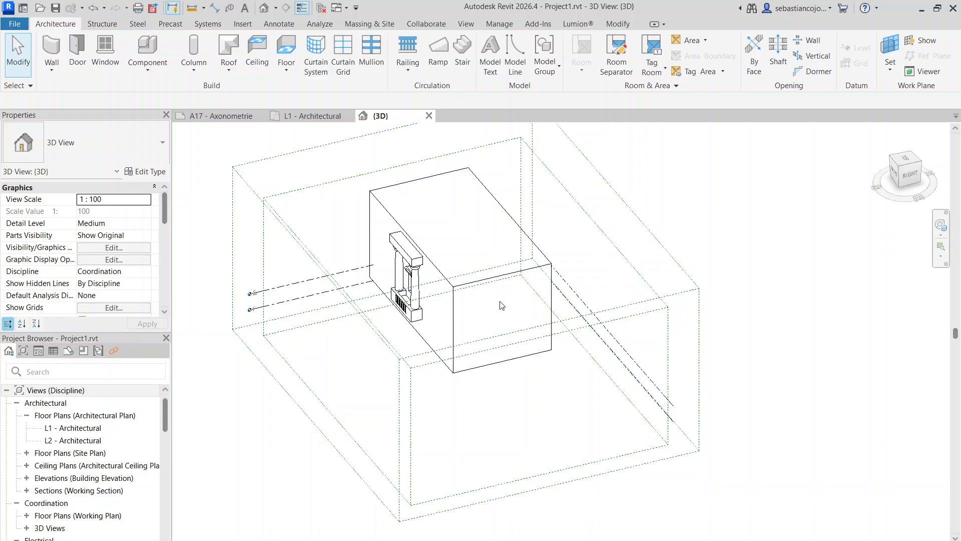
pyautogui.click(312, 118)
pyautogui.moveTo(521, 236); pyautogui.dragTo(378, 256, button='middle')
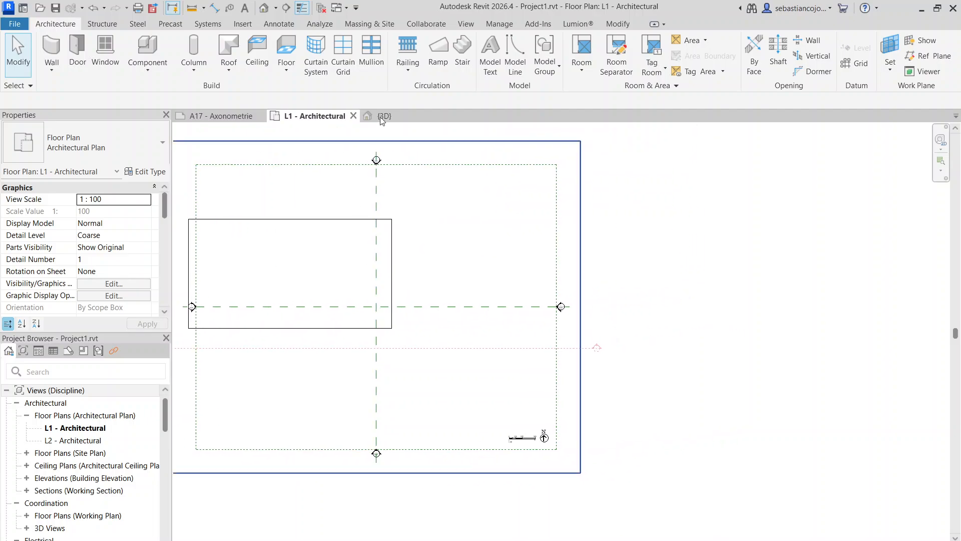
pyautogui.click(156, 72)
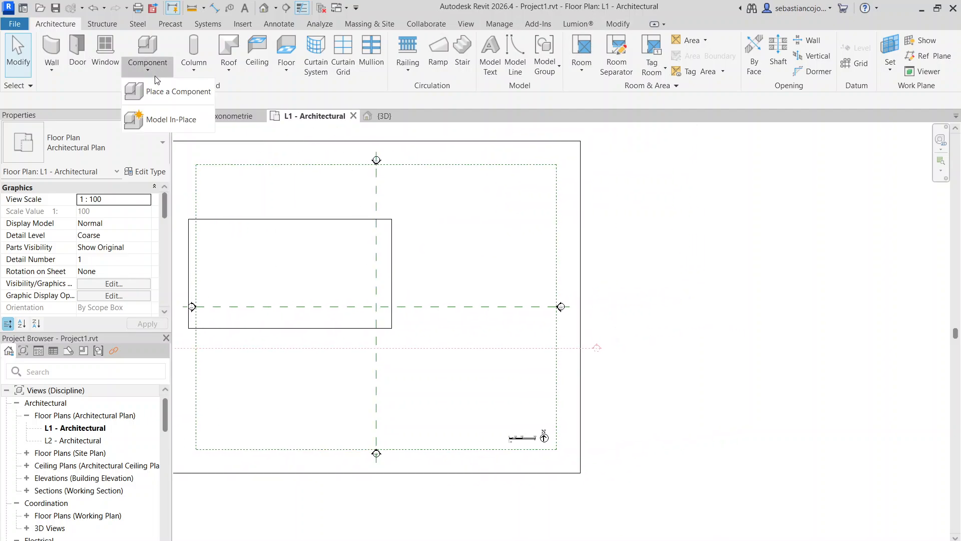
pyautogui.click(162, 119)
pyautogui.scroll(-1, 426, 254)
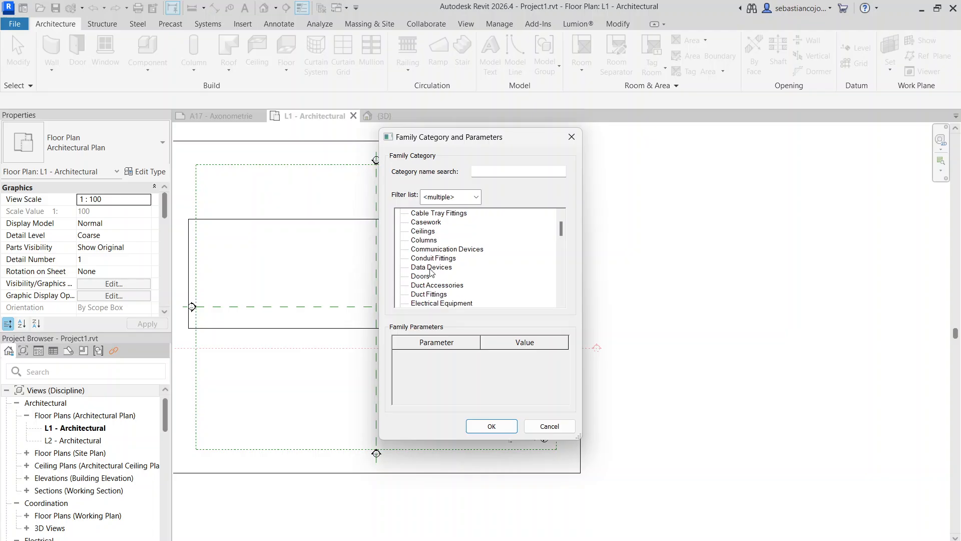
pyautogui.scroll(-4, 433, 278)
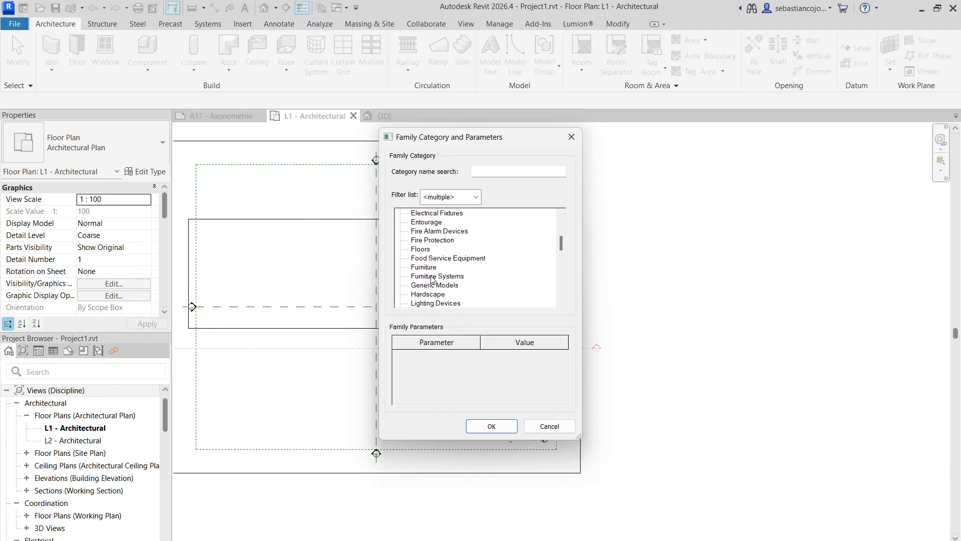
pyautogui.click(433, 276)
pyautogui.click(503, 429)
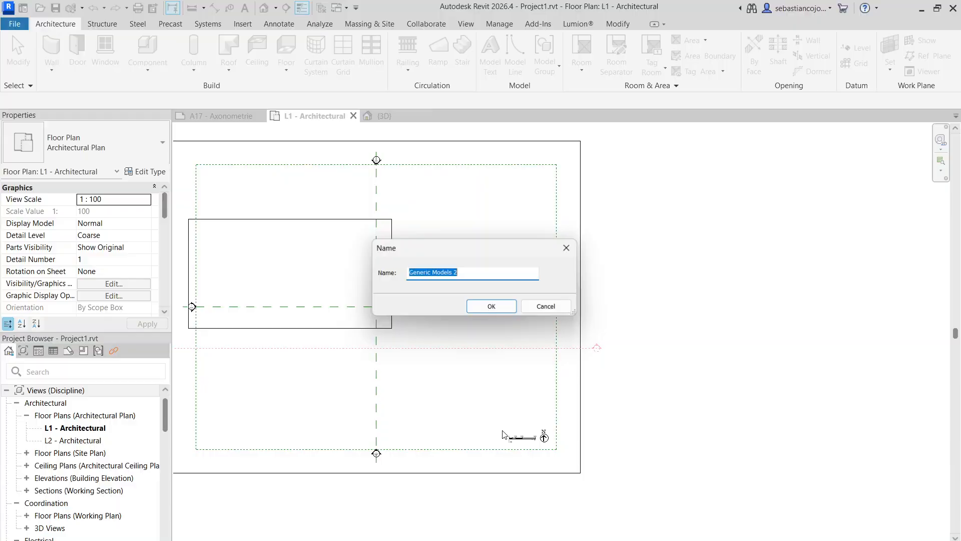
pyautogui.click(495, 306)
pyautogui.click(95, 53)
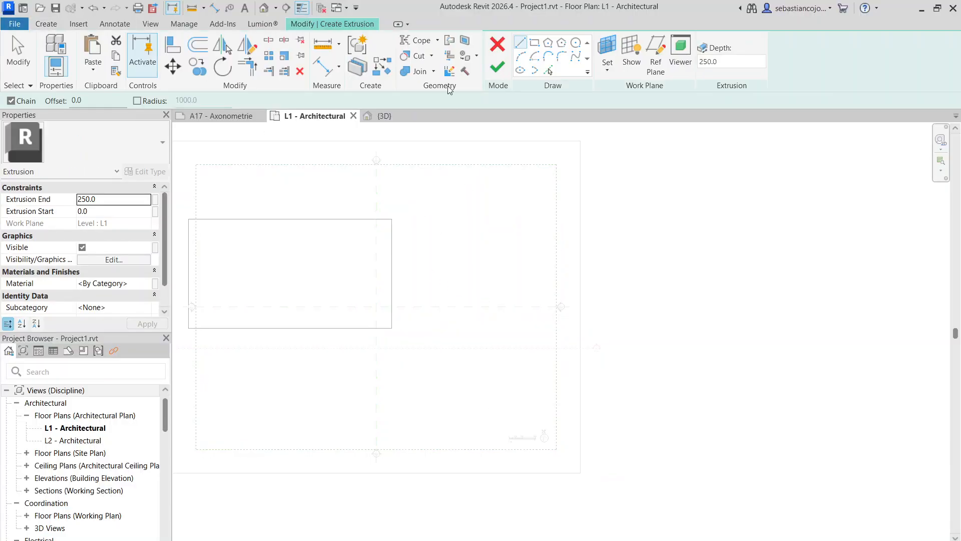
pyautogui.click(535, 43)
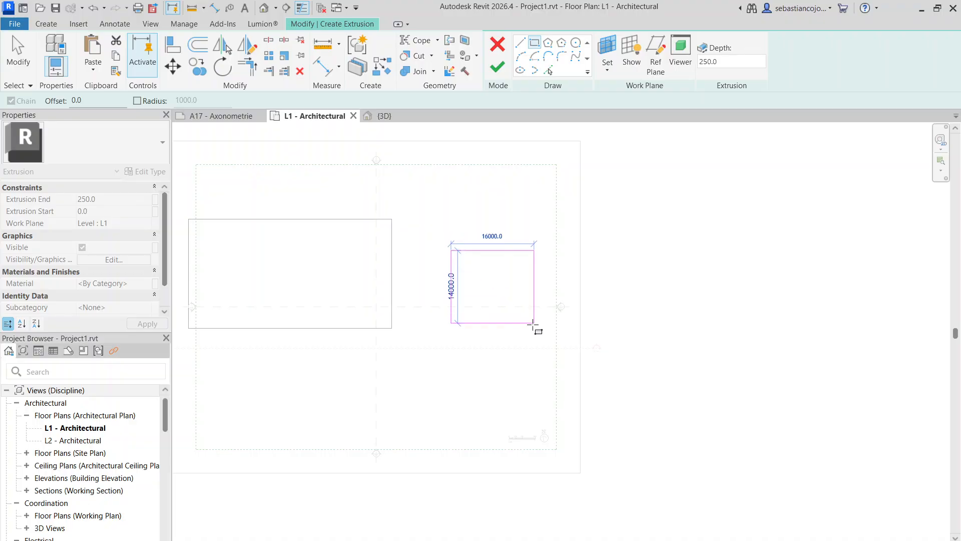
pyautogui.press('Escape')
pyautogui.press('Escape')
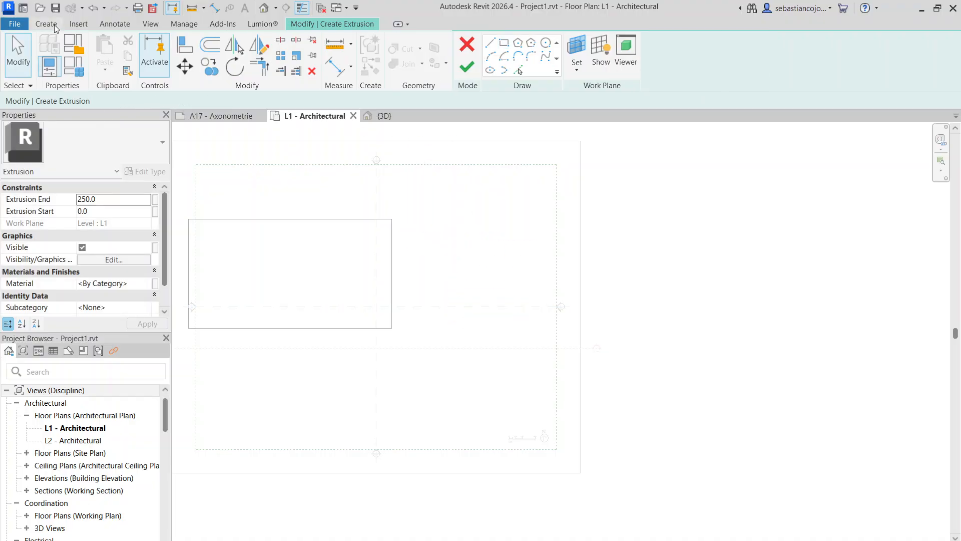
pyautogui.click(47, 24)
pyautogui.click(356, 25)
pyautogui.click(465, 46)
# Start a blend and sketch its base rectangle, about 21000 by 14000 mm, beside the box mass in the L1 plan
pyautogui.click(44, 24)
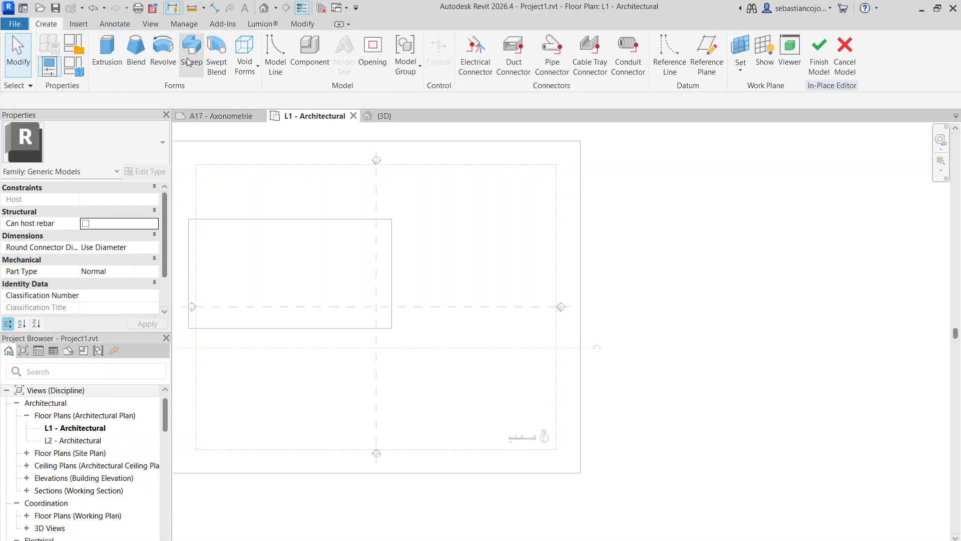
pyautogui.click(136, 50)
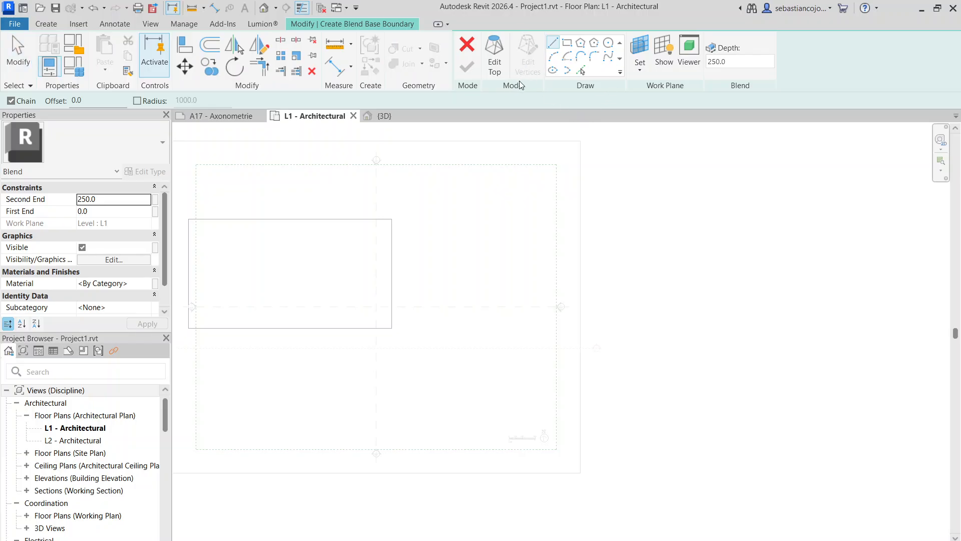
pyautogui.click(437, 245)
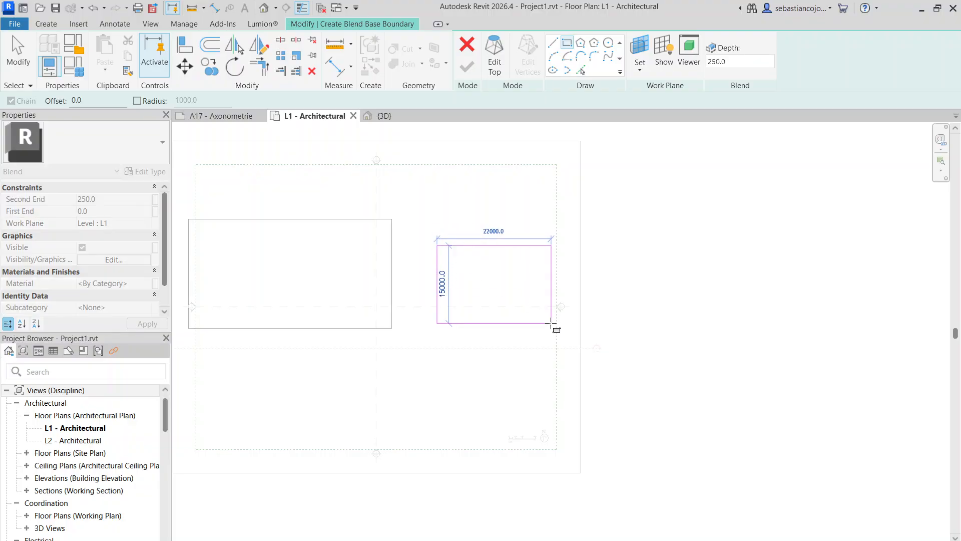
pyautogui.click(546, 318)
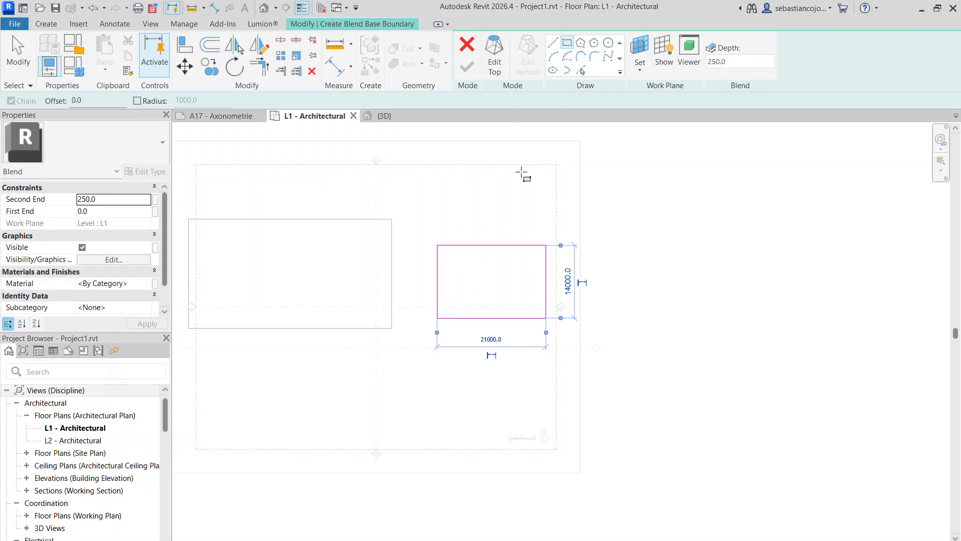
pyautogui.press('Escape')
pyautogui.press('Escape')
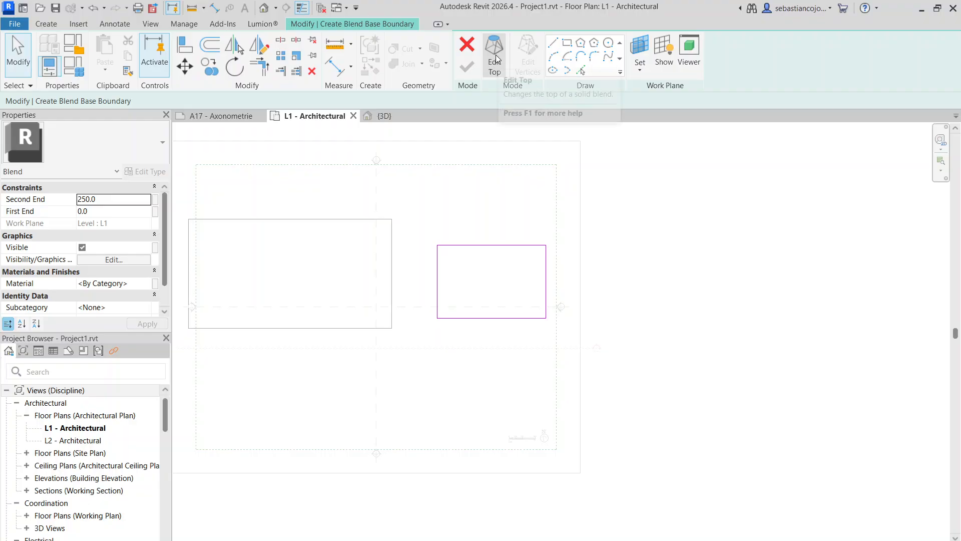
# Switch to the blend's top boundary, set the box mass's top face as its work plane, and open Floor Plan: L2 - Architectural
pyautogui.click(495, 59)
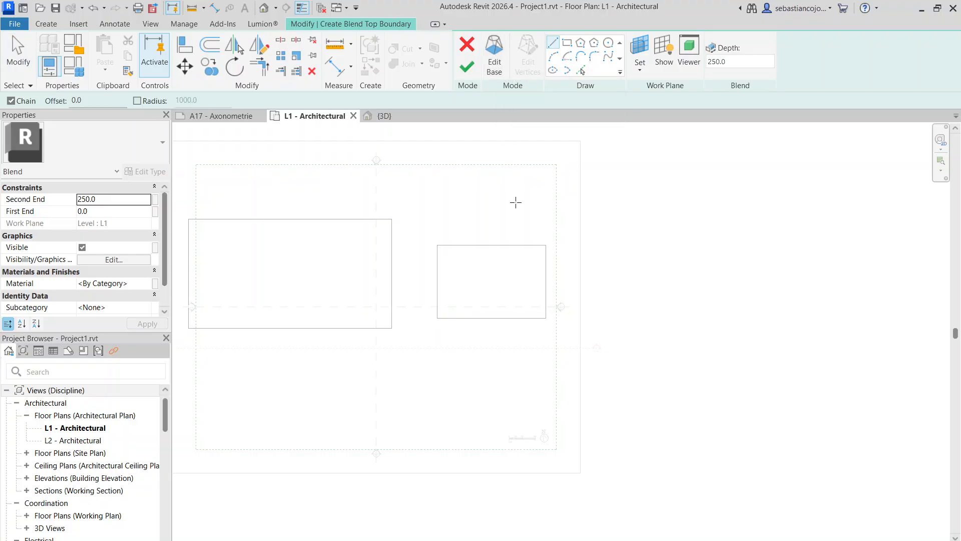
pyautogui.scroll(-3, 418, 236)
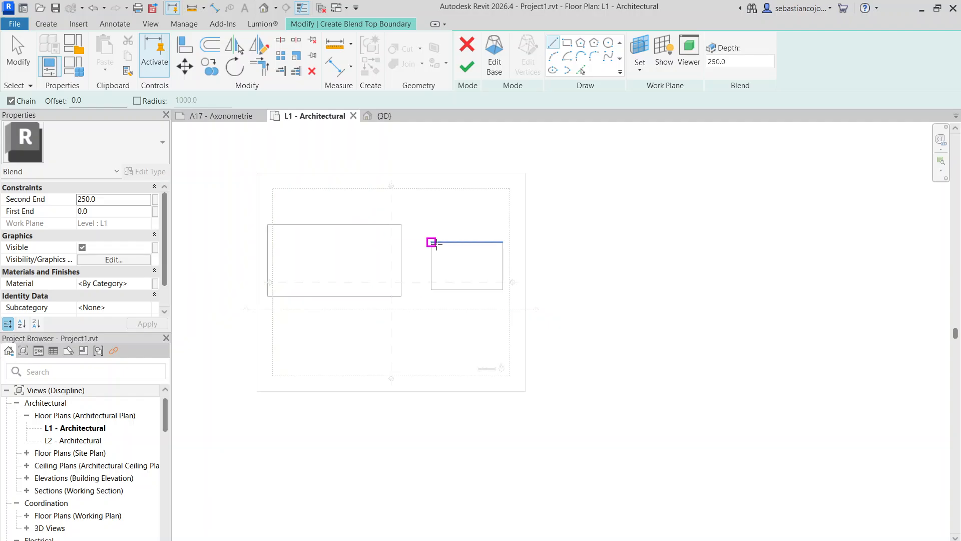
pyautogui.click(641, 67)
pyautogui.click(658, 117)
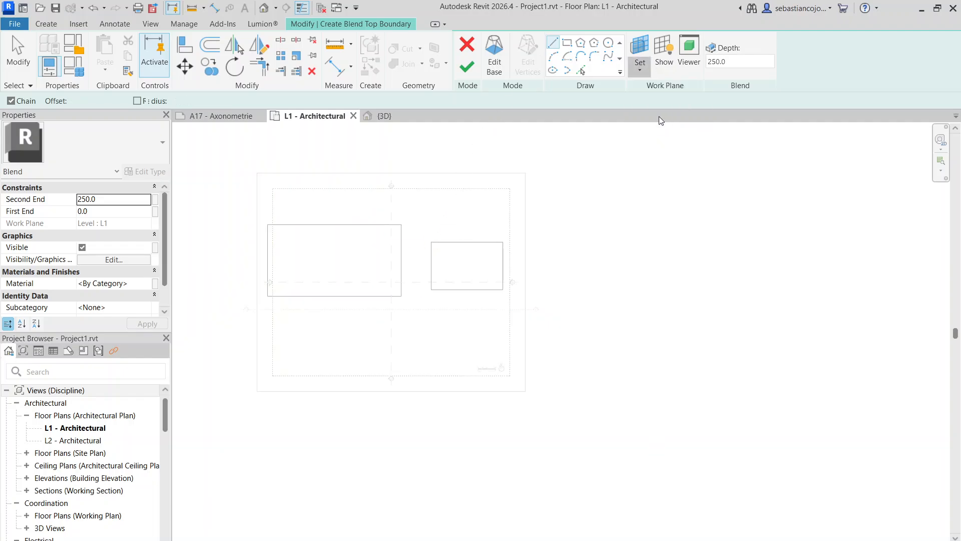
pyautogui.click(386, 117)
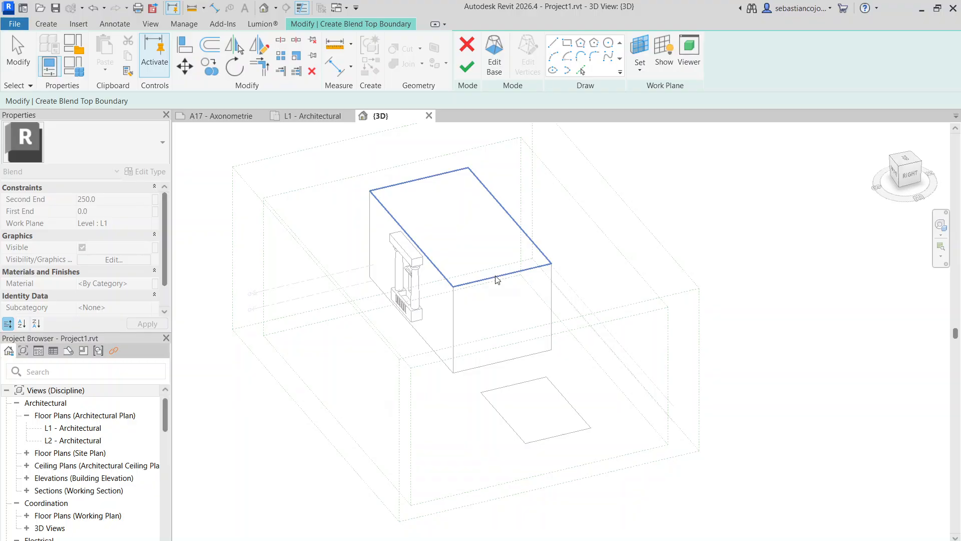
pyautogui.click(497, 279)
pyautogui.scroll(-5, 447, 224)
pyautogui.scroll(5, 445, 233)
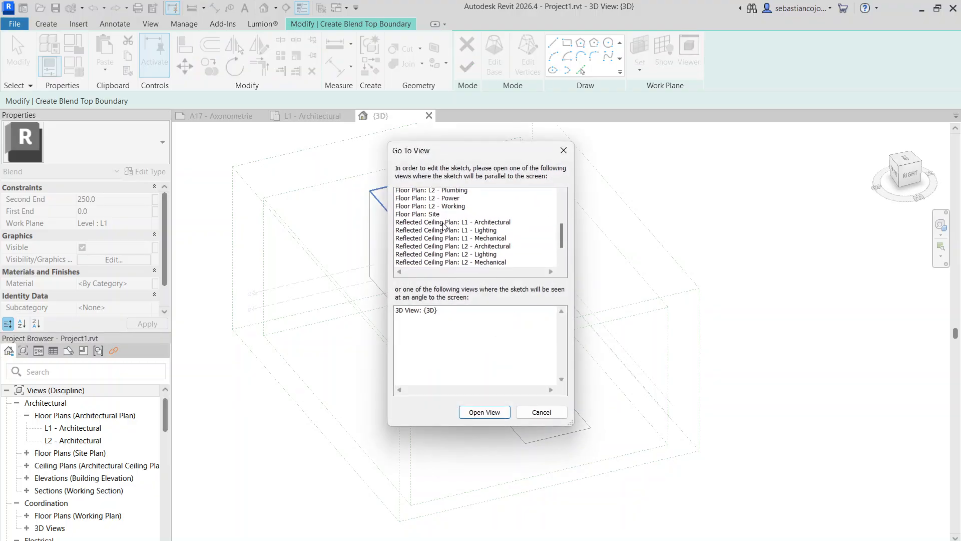
pyautogui.click(443, 241)
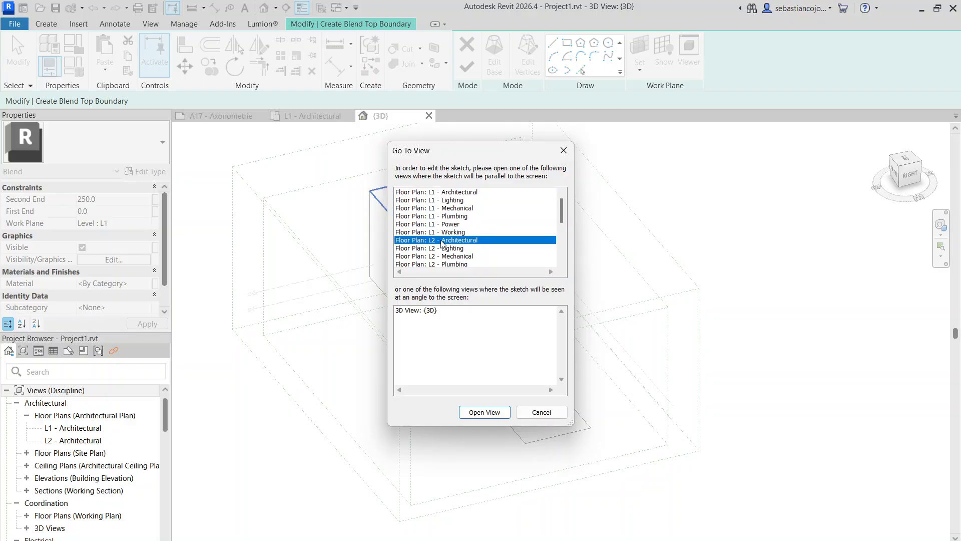
pyautogui.click(484, 412)
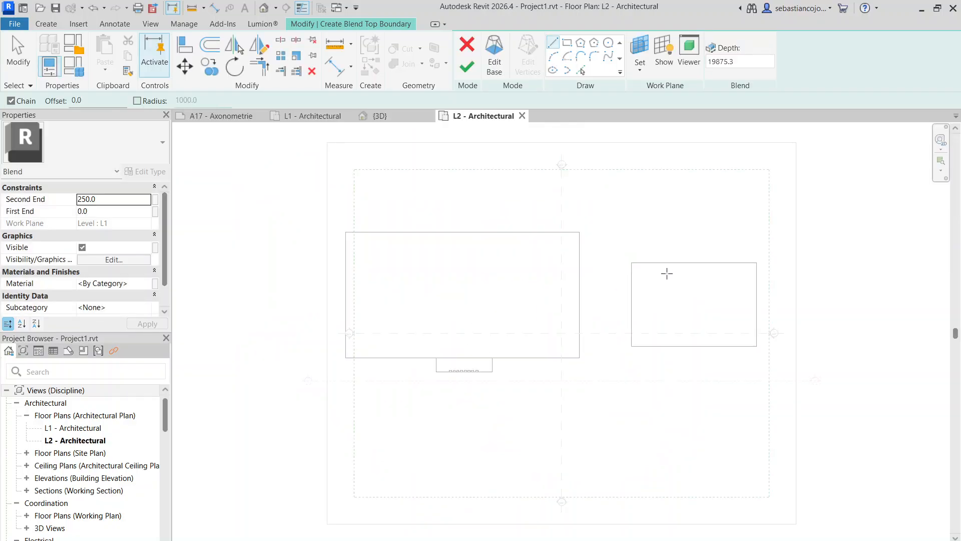
# Sketch the blend's top rectangle, about 13000 by 7000 mm, inside the base outline and finish the blend
pyautogui.scroll(1, 492, 317)
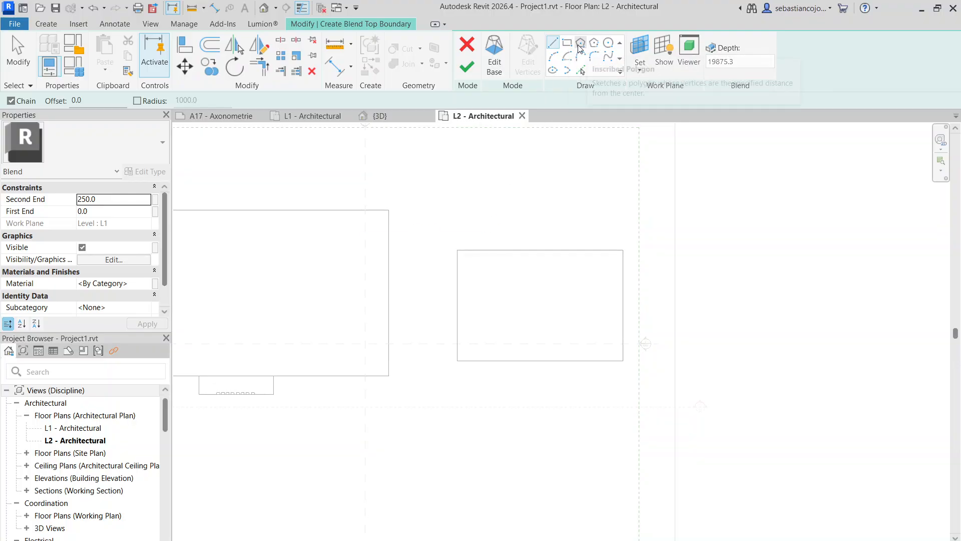
pyautogui.click(491, 276)
pyautogui.click(600, 329)
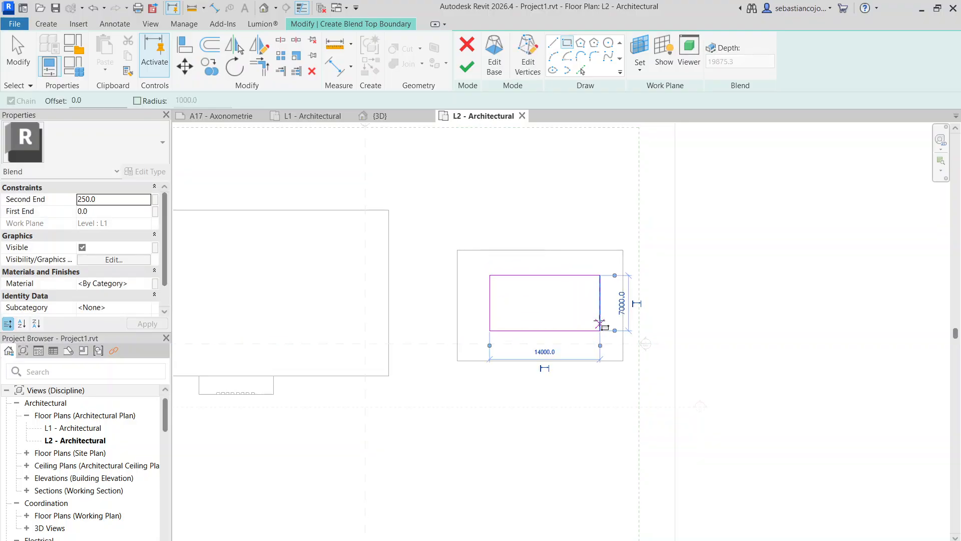
pyautogui.press('Escape')
pyautogui.moveTo(600, 307)
pyautogui.mouseDown()
pyautogui.moveTo(580, 312)
pyautogui.moveTo(593, 310)
pyautogui.mouseUp()
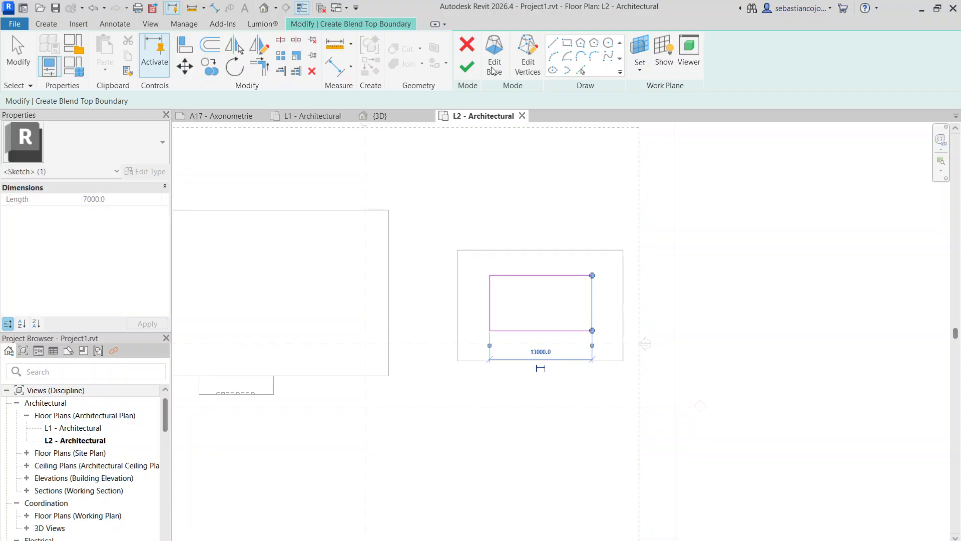
pyautogui.click(466, 71)
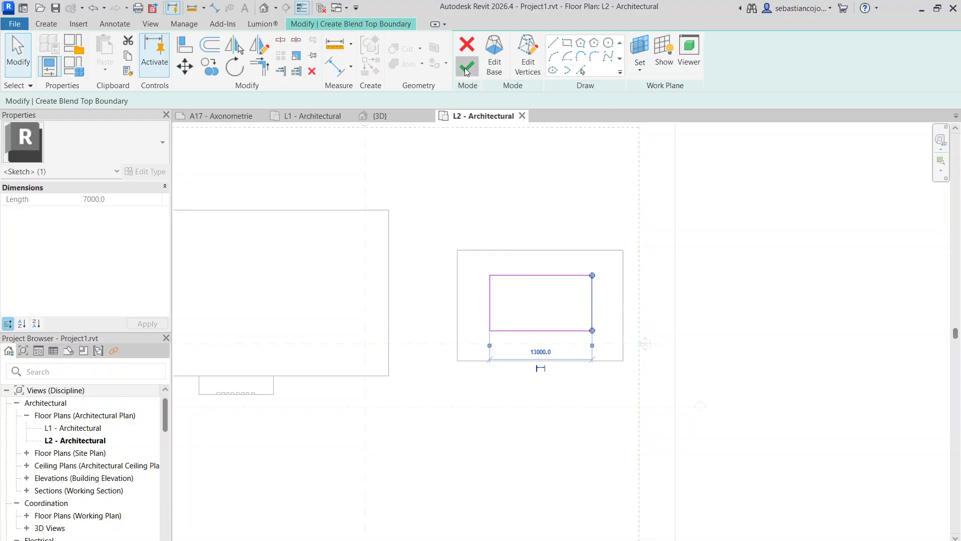
pyautogui.click(501, 195)
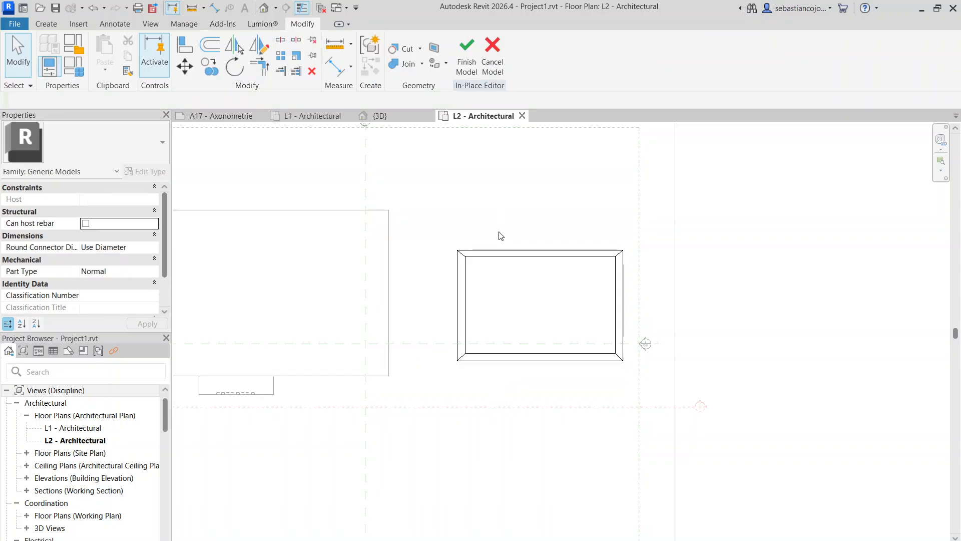
# Open the 3D view and finish the in-place model containing the tapered blend
pyautogui.click(378, 115)
pyautogui.click(550, 340)
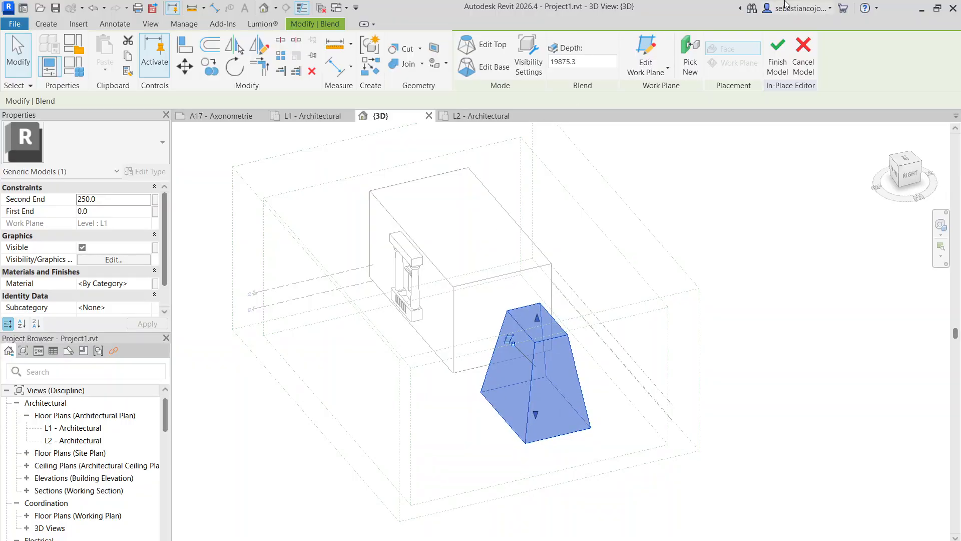
pyautogui.click(784, 59)
pyautogui.scroll(4, 551, 350)
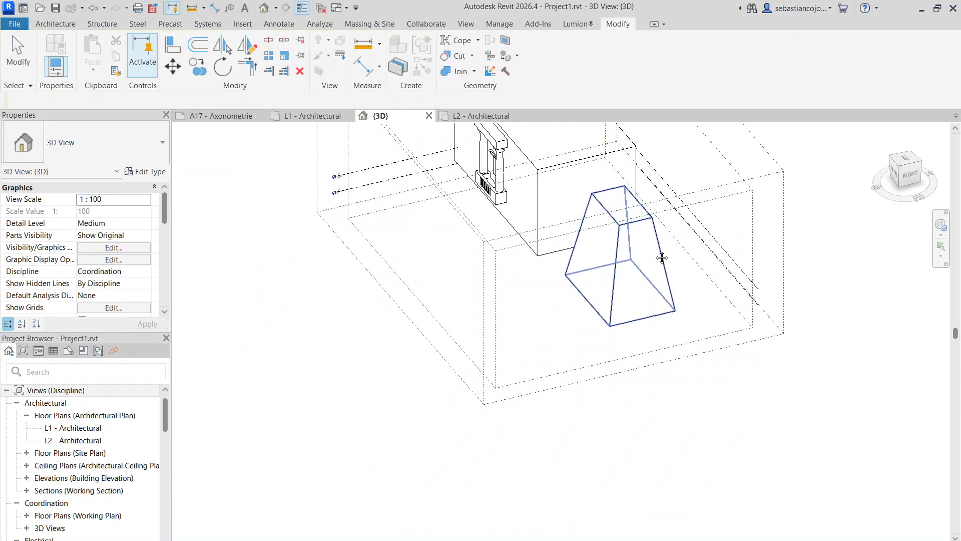
pyautogui.keyDown('shift'); pyautogui.moveTo(458, 345); pyautogui.dragTo(597, 267, button='middle'); pyautogui.keyUp('shift')
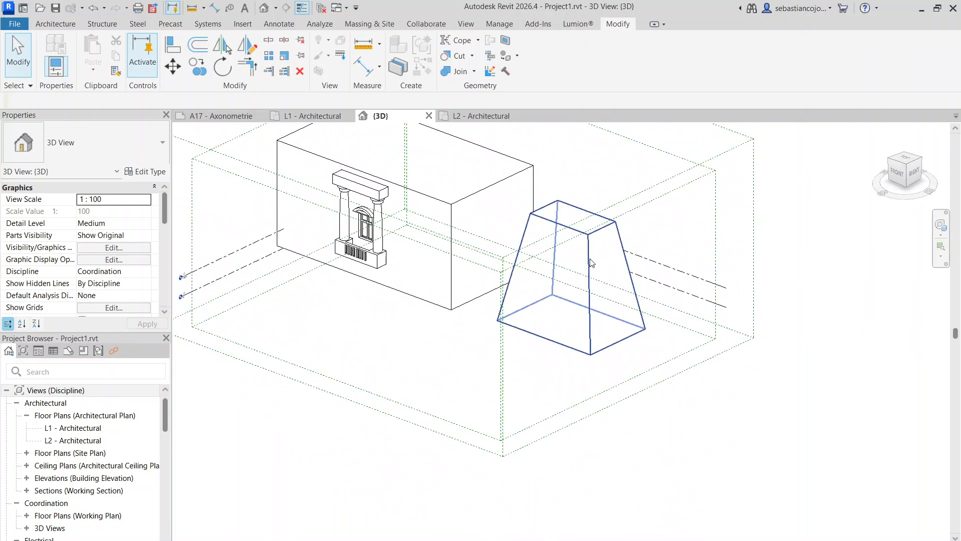
# Reopen the in-place blend for editing and switch from its base boundary to its top boundary
pyautogui.doubleClick(597, 266)
pyautogui.click(575, 229)
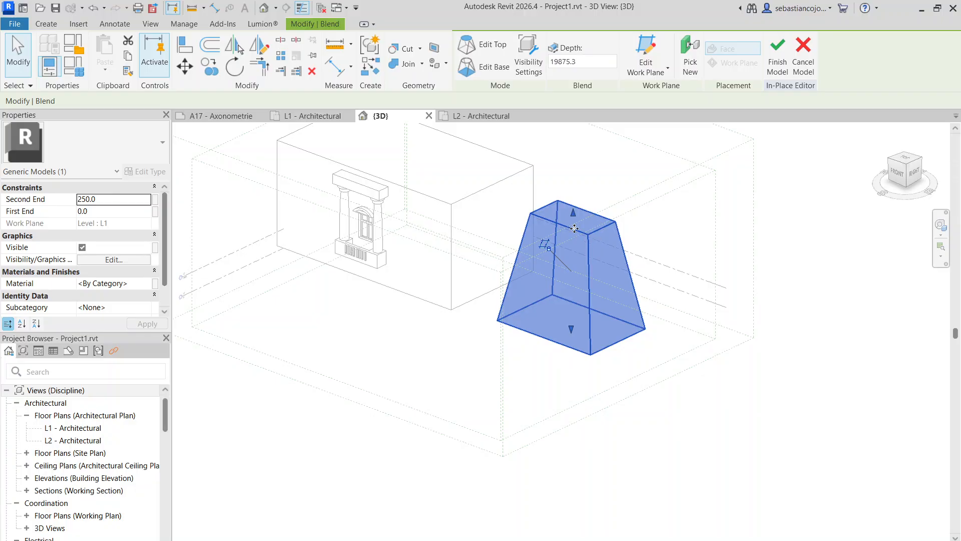
pyautogui.doubleClick(572, 229)
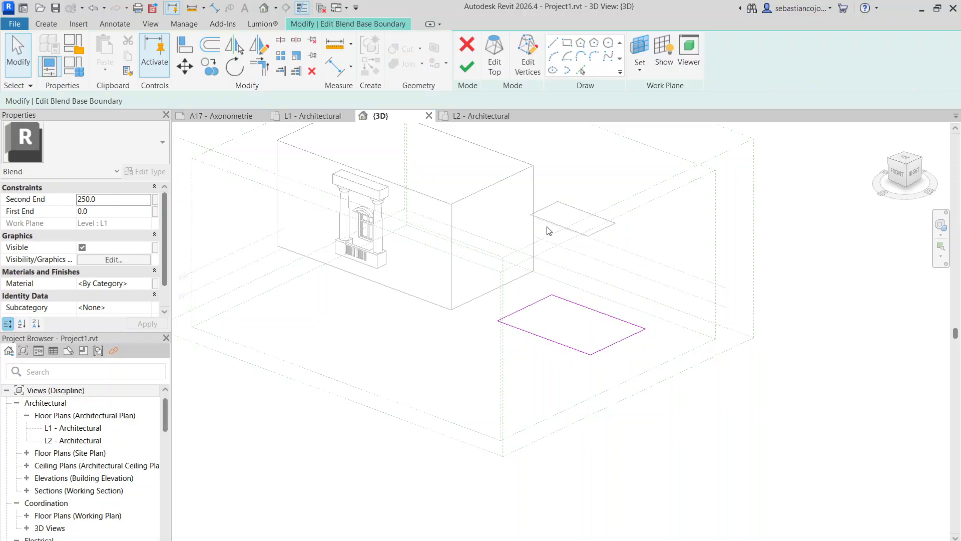
pyautogui.click(500, 67)
# Rotate the blend's top rectangle about its centre to twist the form, and finish the in-place model
pyautogui.moveTo(520, 166); pyautogui.dragTo(644, 279)
pyautogui.click(233, 75)
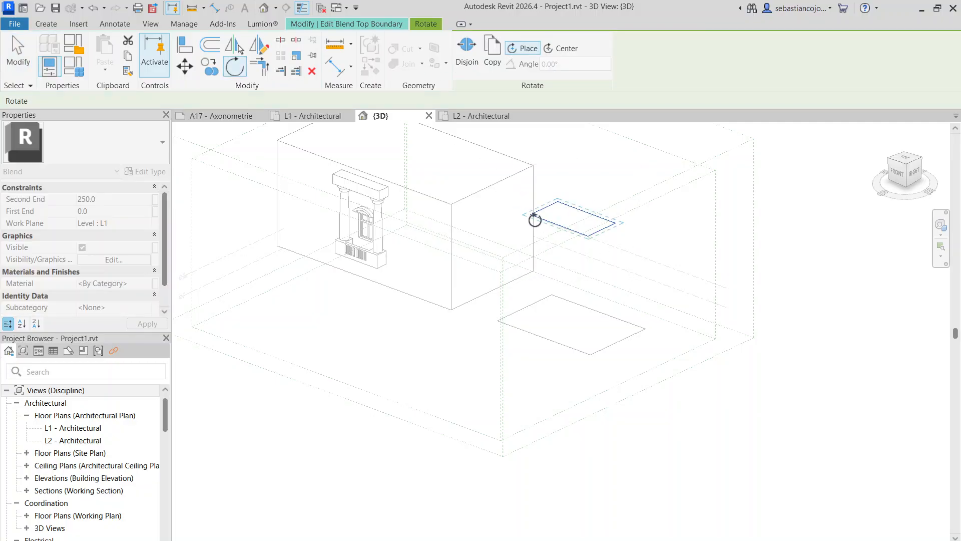
pyautogui.click(585, 236)
pyautogui.click(632, 210)
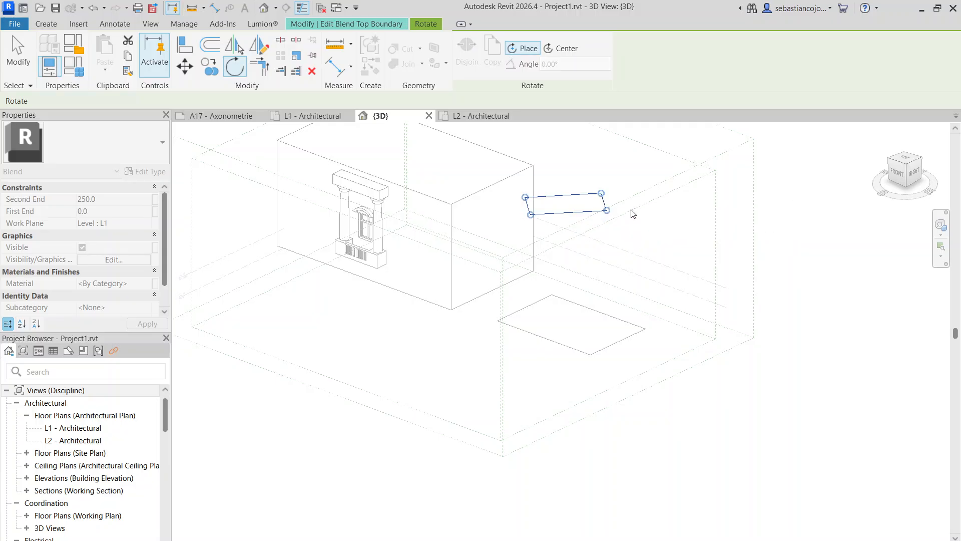
pyautogui.click(472, 75)
pyautogui.click(644, 280)
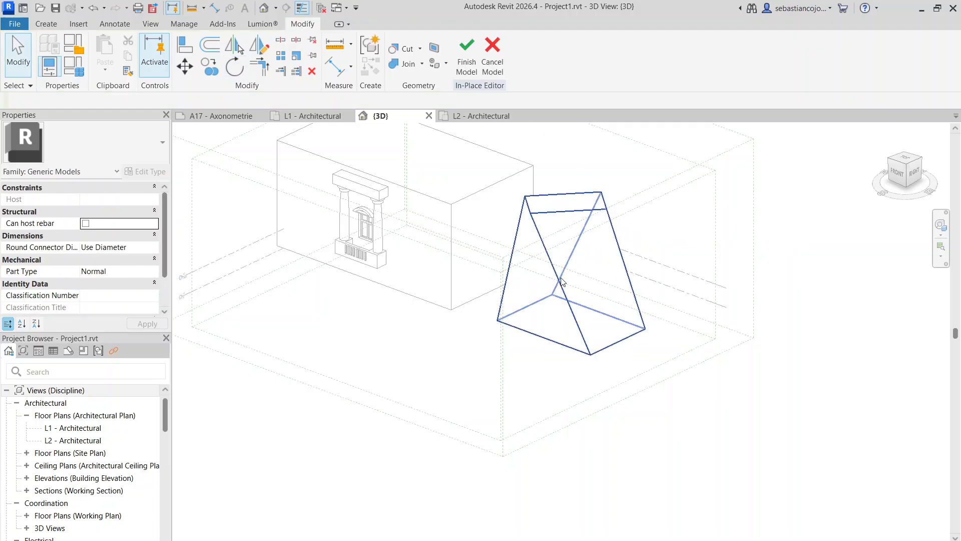
pyautogui.keyDown('shift'); pyautogui.moveTo(562, 303); pyautogui.dragTo(399, 325, button='middle'); pyautogui.keyUp('shift')
pyautogui.click(466, 56)
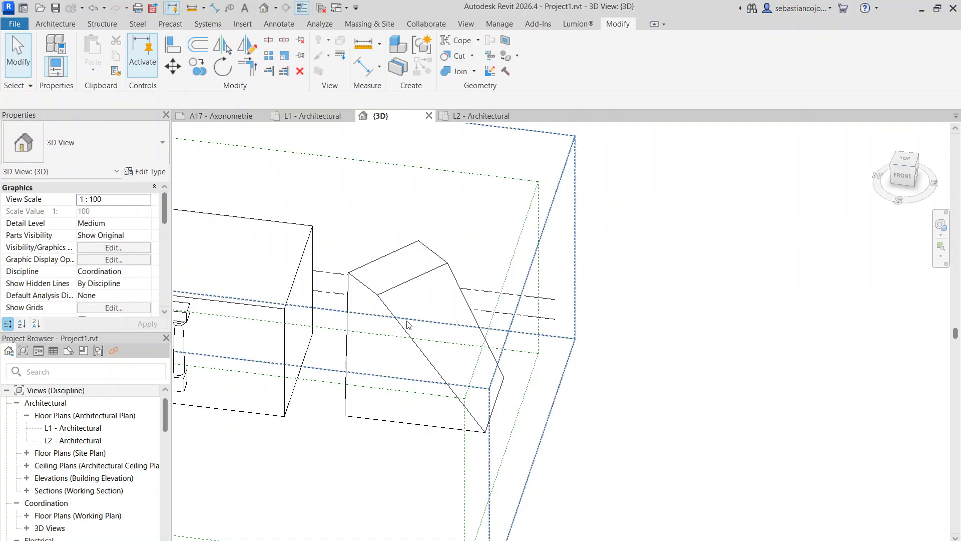
# Try to place an M_Exterior Glazing curtain wall on a side face of the twisted blend using Wall by Face
pyautogui.click(392, 308)
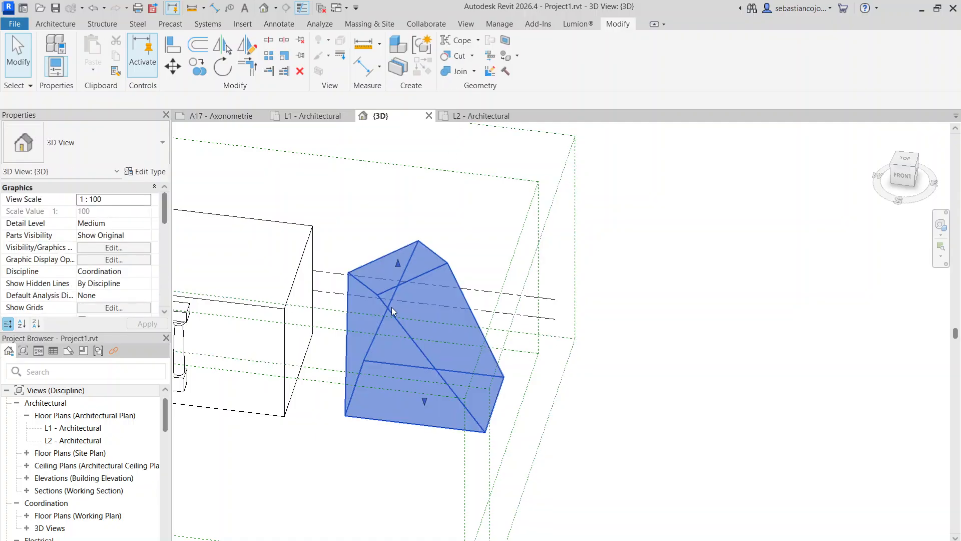
pyautogui.click(73, 26)
pyautogui.click(52, 68)
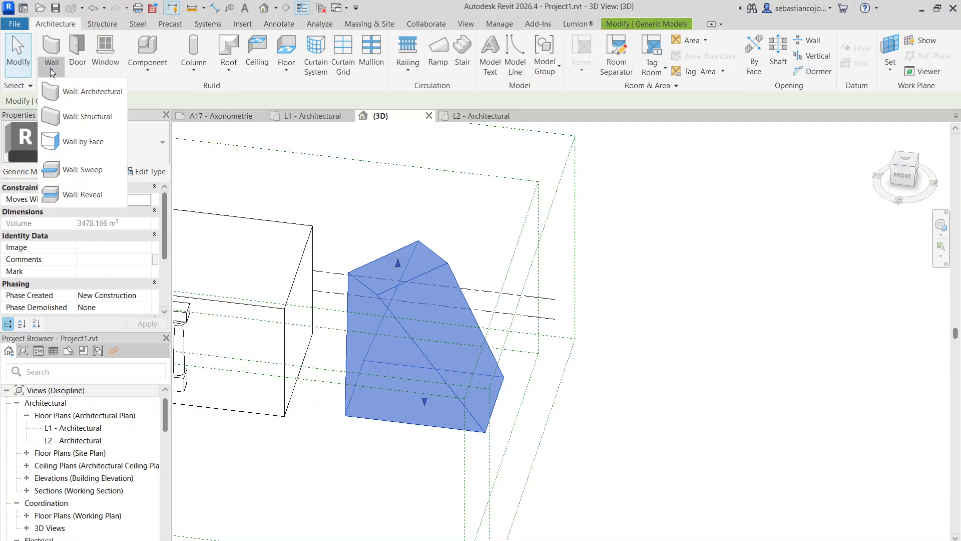
pyautogui.click(83, 142)
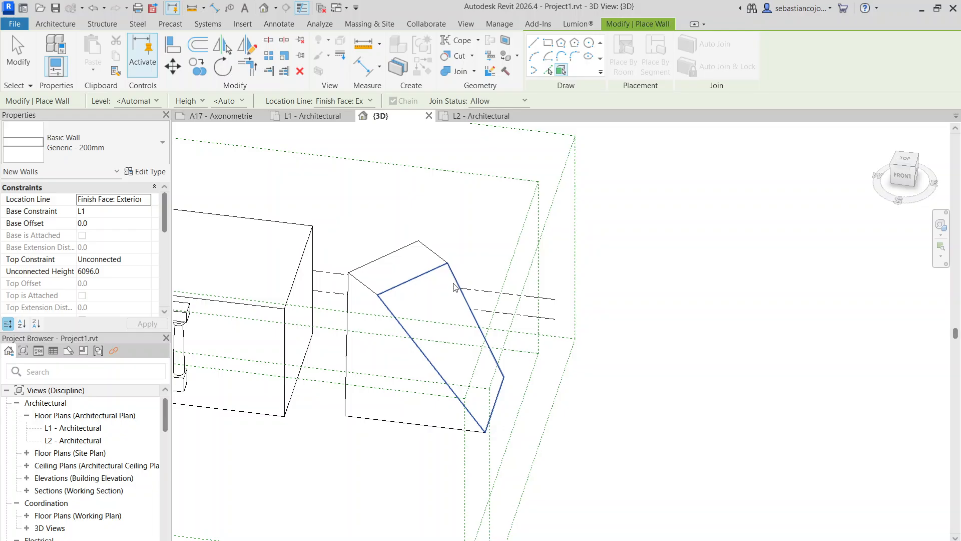
pyautogui.click(108, 148)
pyautogui.scroll(-10, 97, 236)
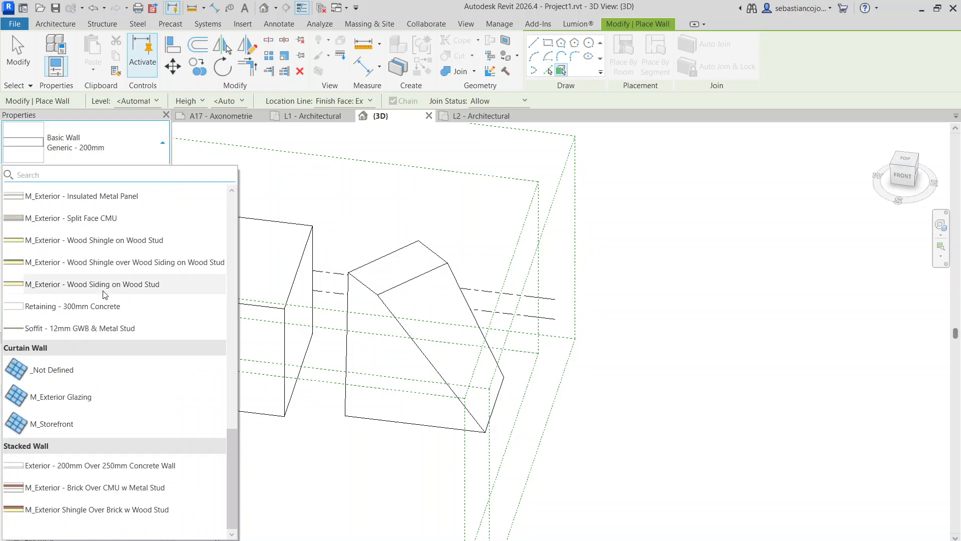
pyautogui.click(36, 407)
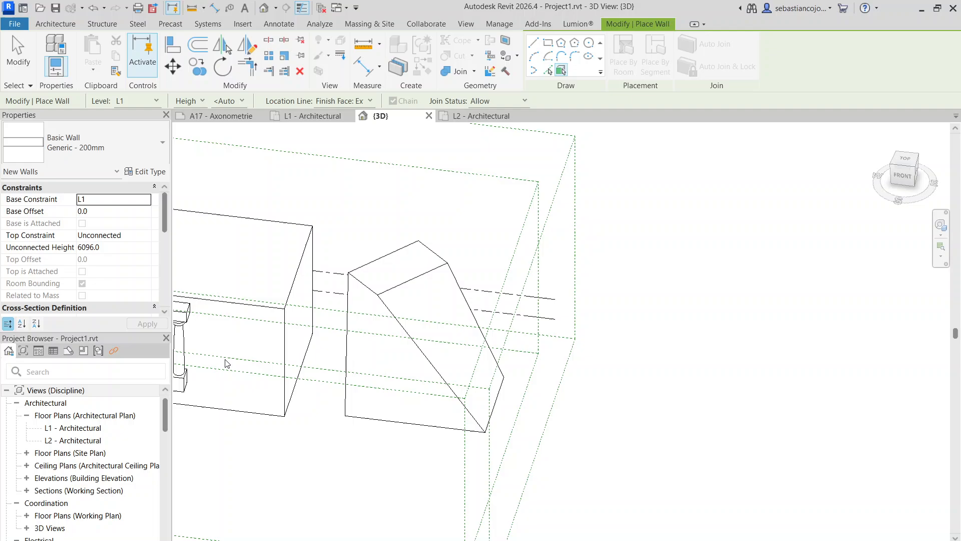
pyautogui.click(391, 312)
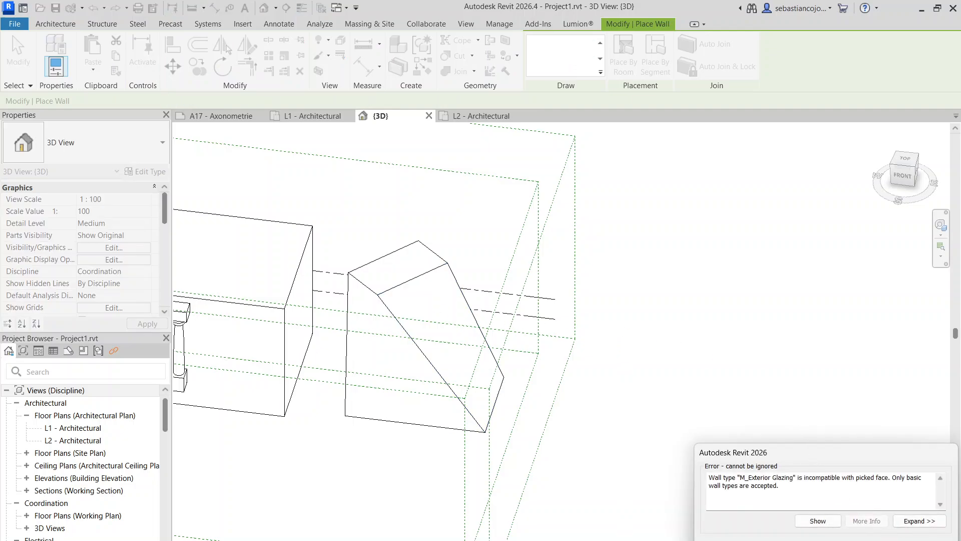
# Cancel the curtain wall placement on the twisted blend and select the blend in the 3D view
pyautogui.press('Escape')
pyautogui.press('Escape')
pyautogui.click(385, 296)
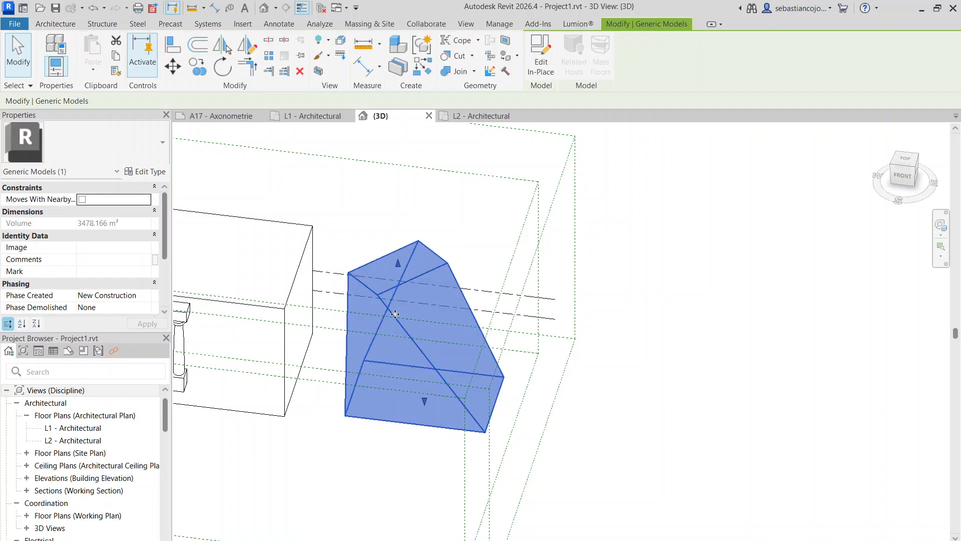
pyautogui.press('Escape')
pyautogui.click(441, 268)
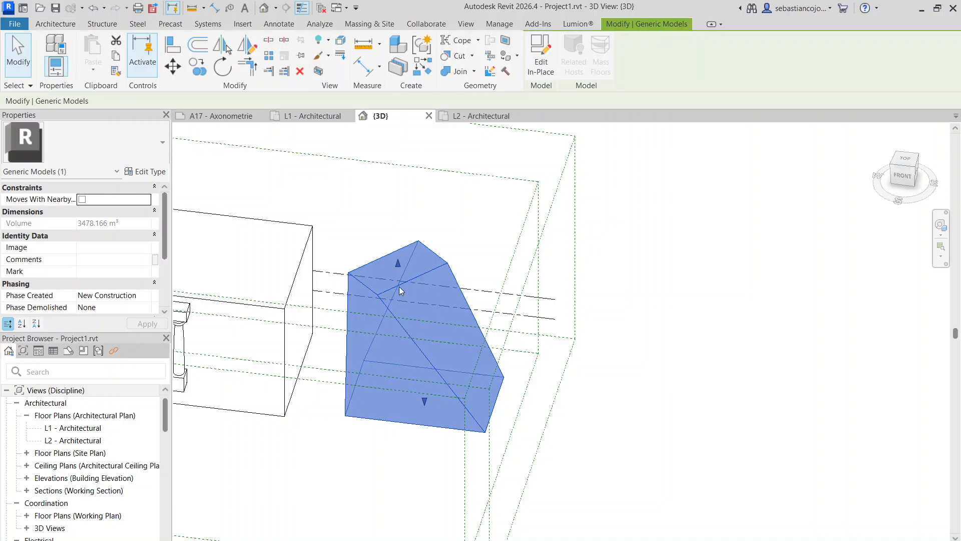
pyautogui.press('Escape')
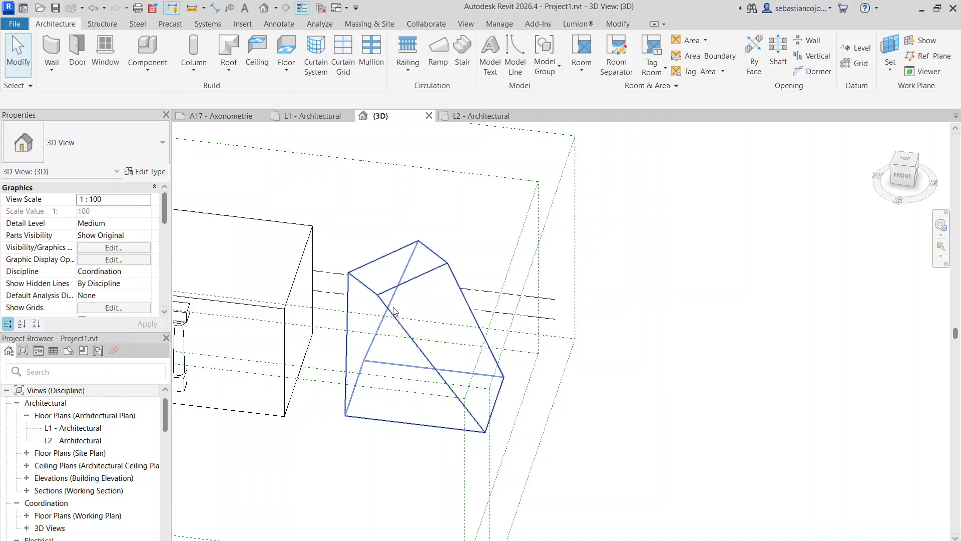
pyautogui.click(395, 310)
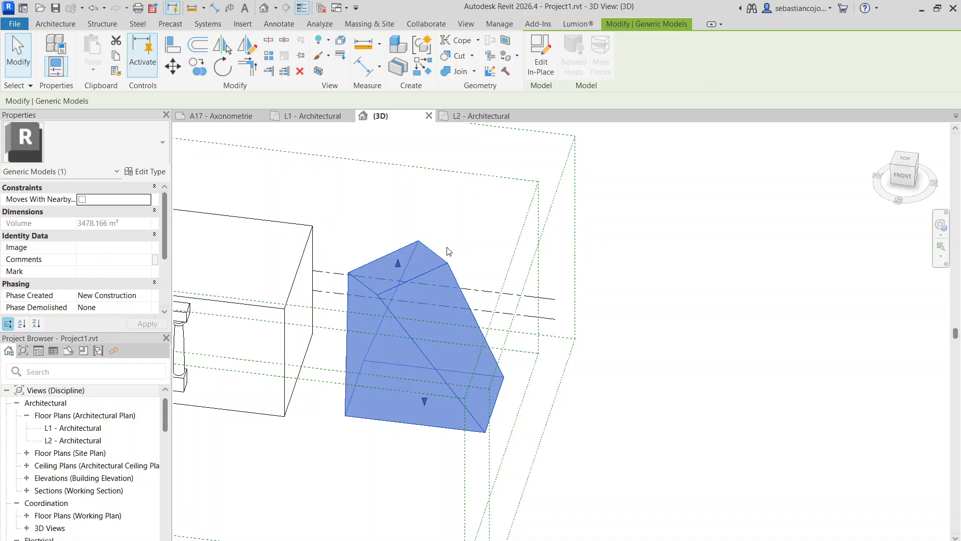
pyautogui.keyDown('shift'); pyautogui.moveTo(435, 249); pyautogui.dragTo(429, 274, button='middle'); pyautogui.keyUp('shift')
pyautogui.press('Escape')
pyautogui.click(410, 259)
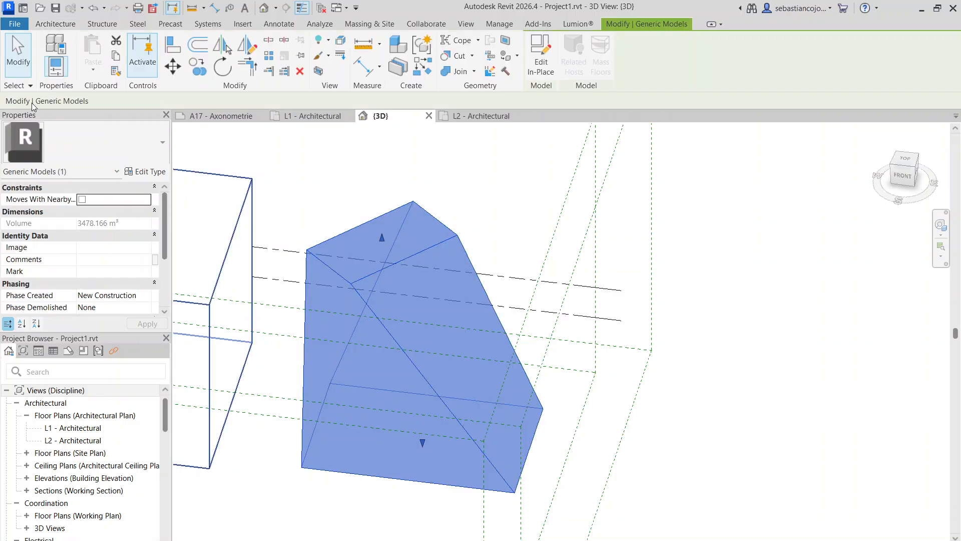
# Place M_Exterior - CMU Insulated basic walls on the two front side faces of the twisted blend using Wall by Face
pyautogui.click(58, 25)
pyautogui.click(63, 66)
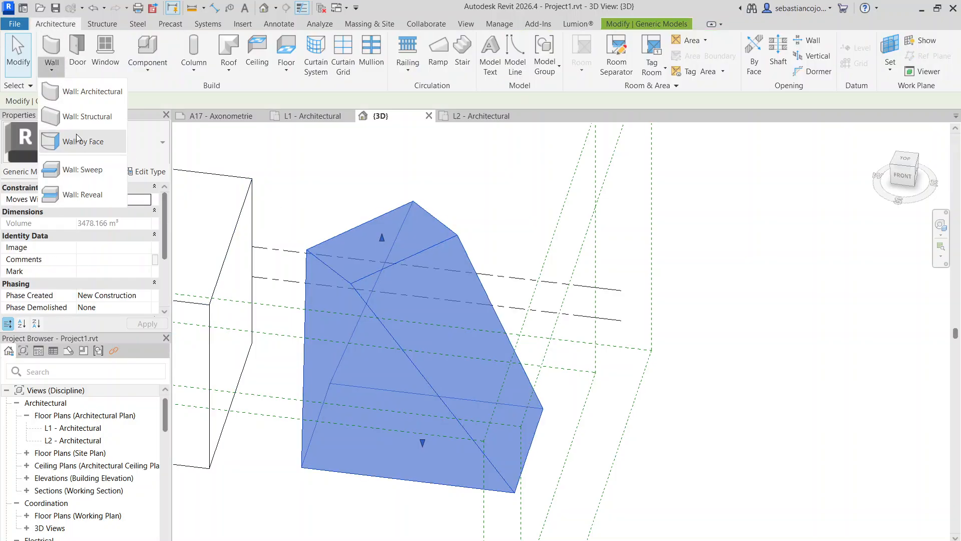
pyautogui.click(68, 145)
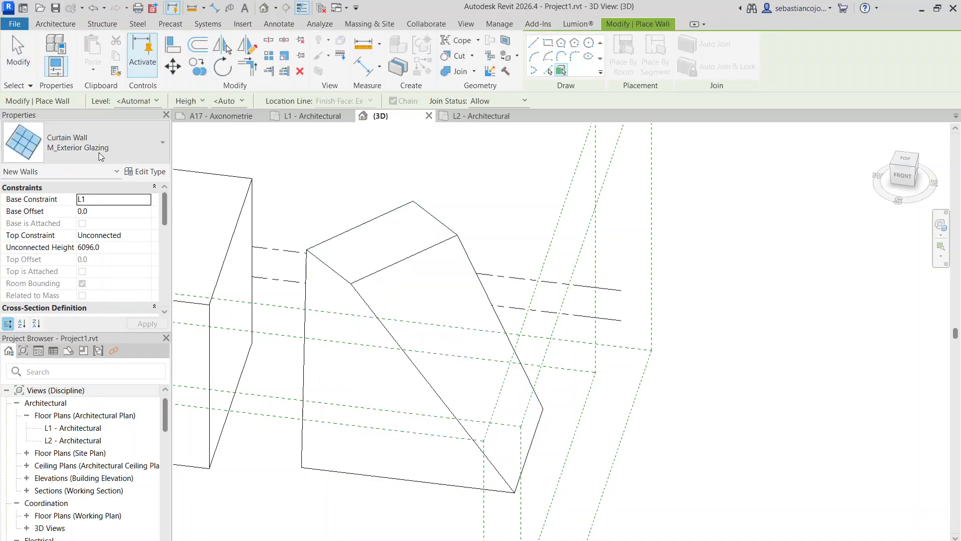
pyautogui.click(99, 154)
pyautogui.scroll(4, 104, 253)
pyautogui.scroll(-1, 101, 301)
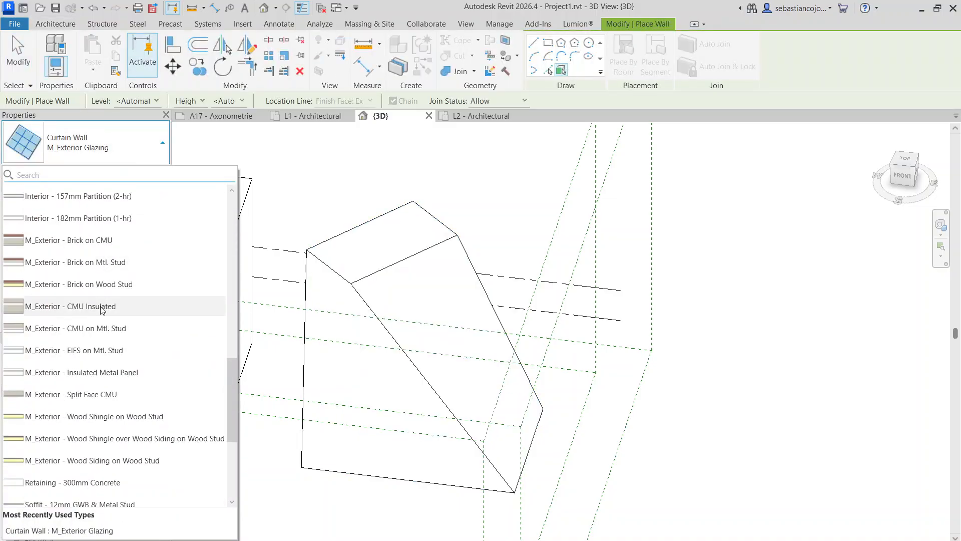
pyautogui.click(101, 307)
pyautogui.click(397, 343)
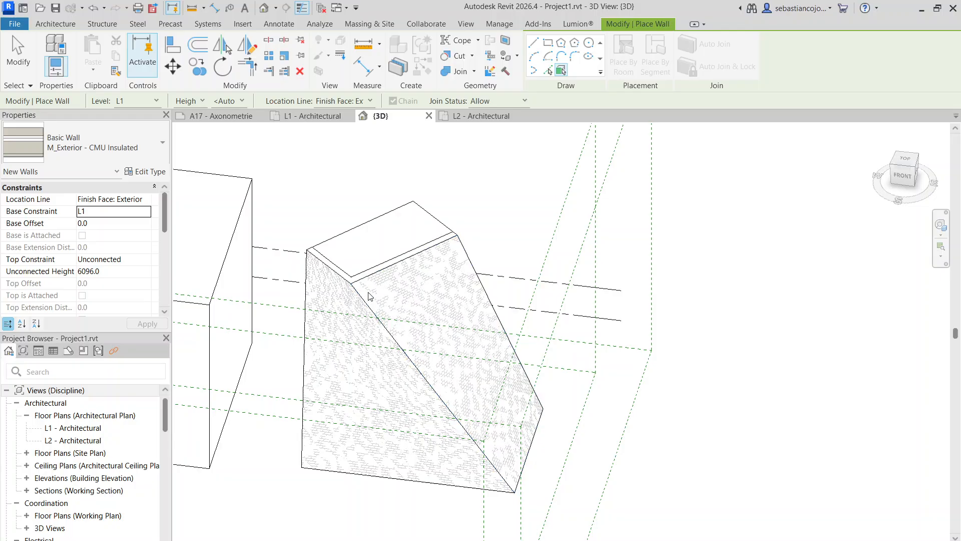
# Apply the same CMU Insulated wall to the two remaining rear side faces of the twisted blend and end the wall command
pyautogui.scroll(5, 385, 273)
pyautogui.scroll(-5, 476, 283)
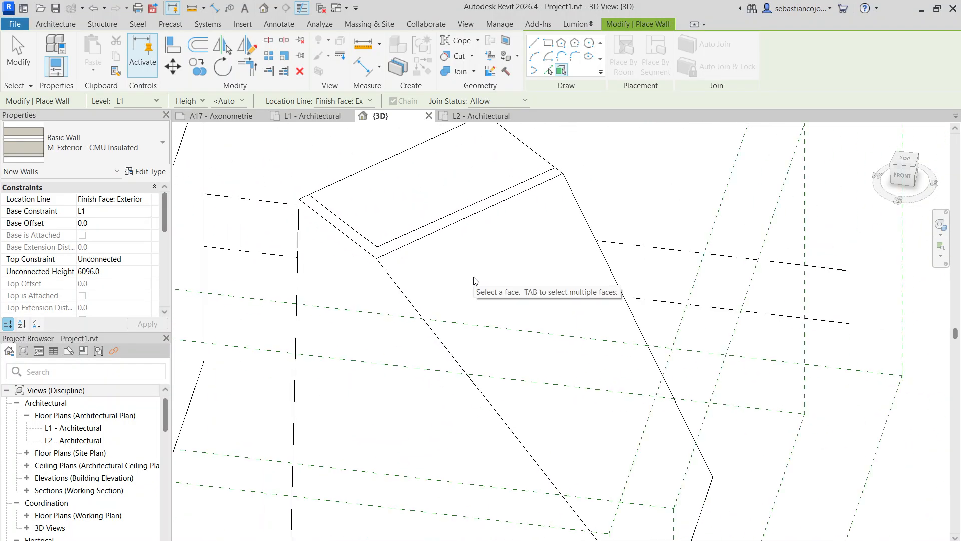
pyautogui.scroll(-5, 431, 258)
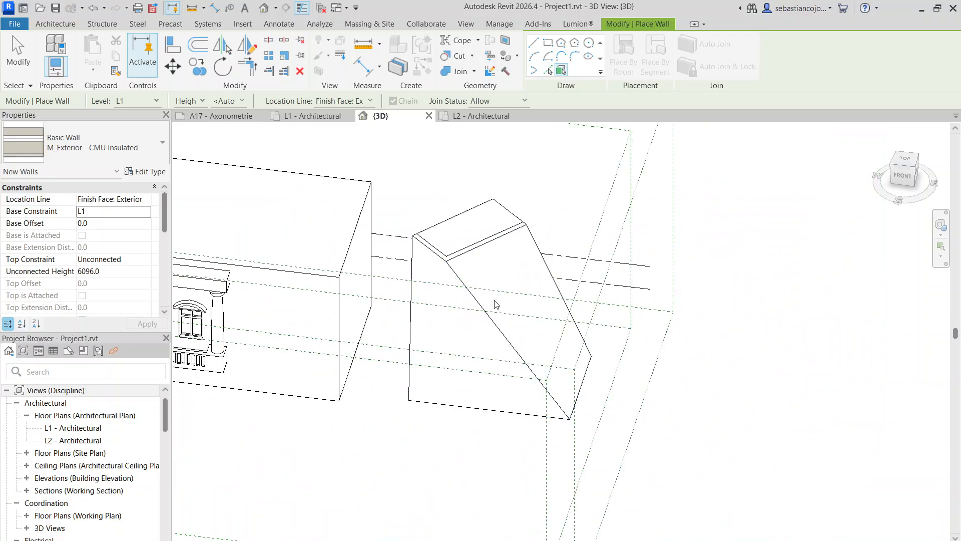
pyautogui.keyDown('shift'); pyautogui.moveTo(539, 297); pyautogui.dragTo(736, 334, button='middle'); pyautogui.keyUp('shift')
pyautogui.moveTo(256, 192); pyautogui.dragTo(624, 374, button='middle')
pyautogui.keyDown('shift'); pyautogui.moveTo(521, 295); pyautogui.dragTo(753, 317, button='middle'); pyautogui.keyUp('shift')
pyautogui.scroll(2, 389, 452)
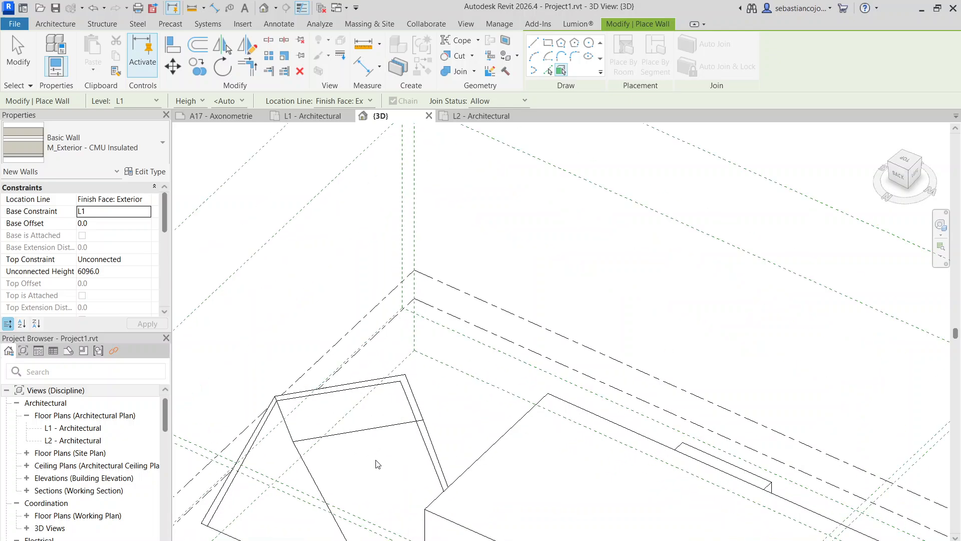
pyautogui.moveTo(388, 450); pyautogui.dragTo(519, 325, button='middle')
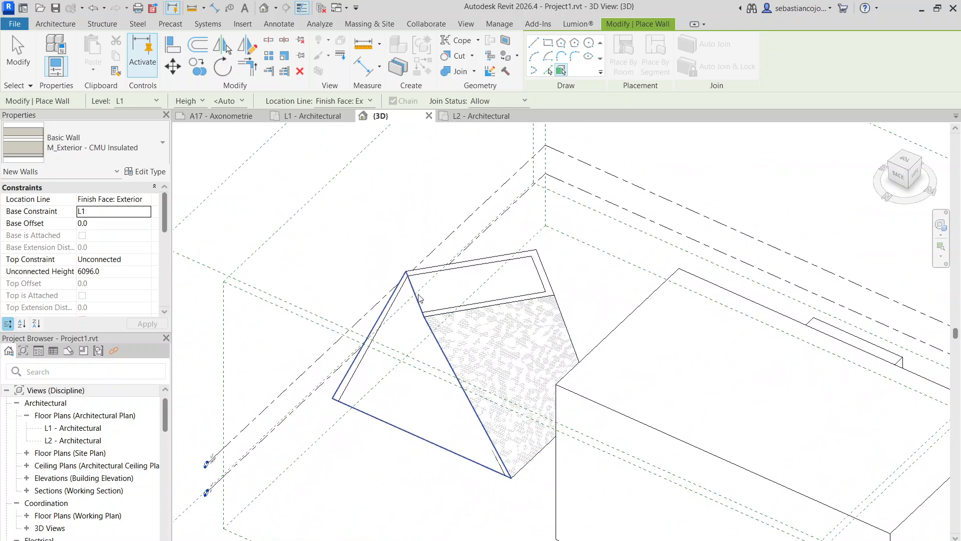
pyautogui.keyDown('shift'); pyautogui.moveTo(420, 298); pyautogui.dragTo(558, 323, button='middle'); pyautogui.keyUp('shift')
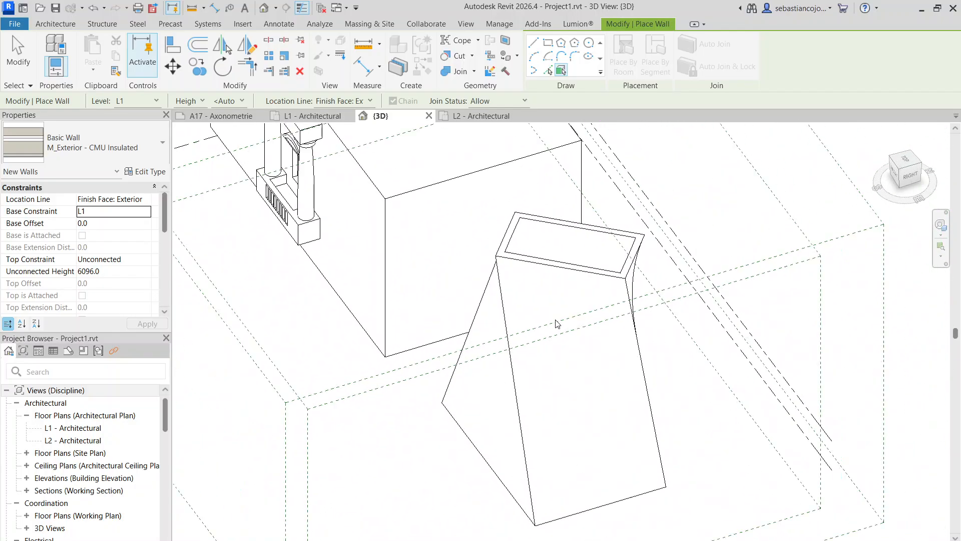
pyautogui.scroll(-3, 558, 324)
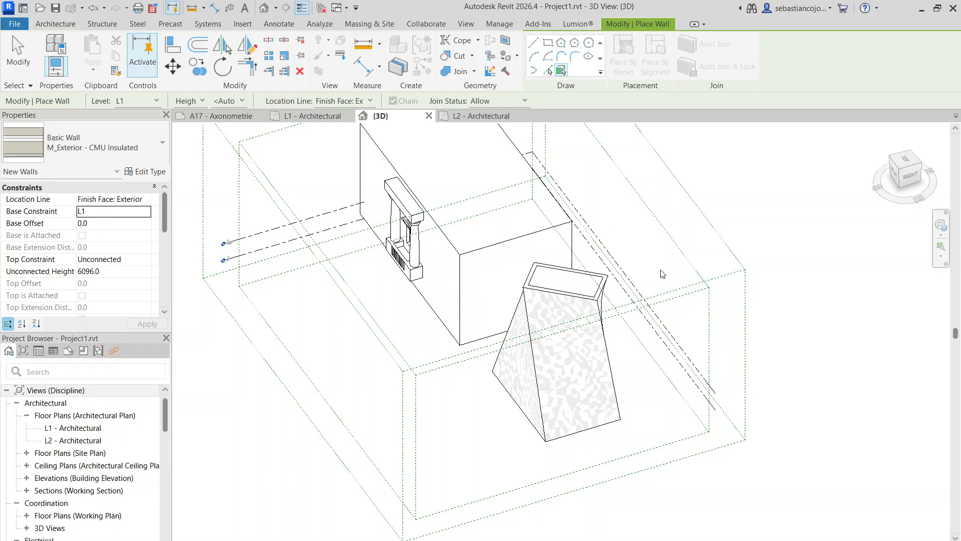
pyautogui.press('Escape')
pyautogui.press('Escape')
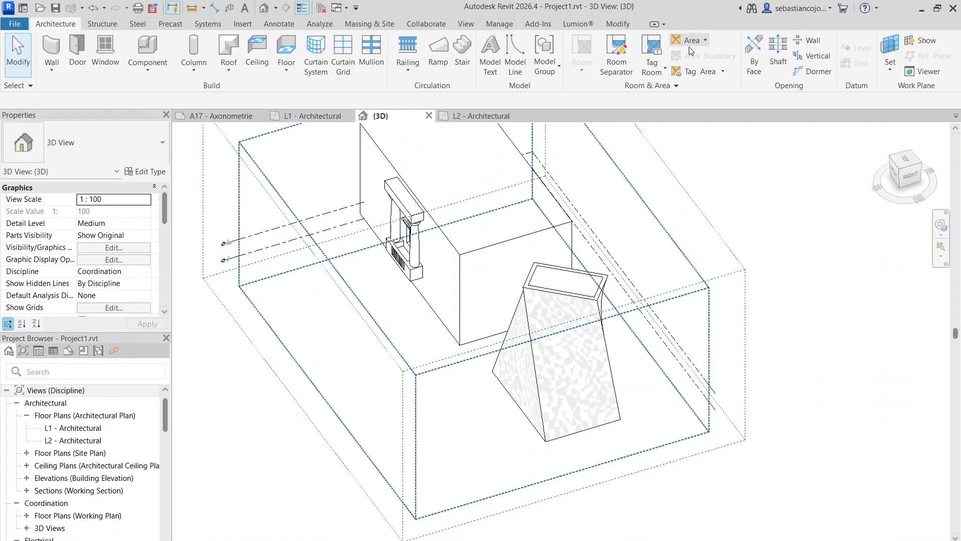
# Open the large in-place box for editing, review the available solid form tools such as Swept Blend, and finish the model
pyautogui.click(612, 24)
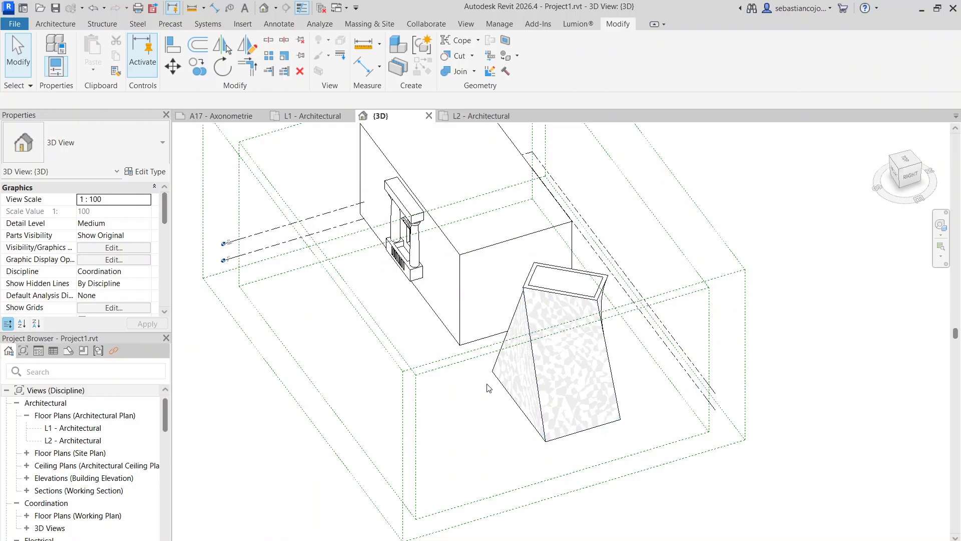
pyautogui.doubleClick(462, 259)
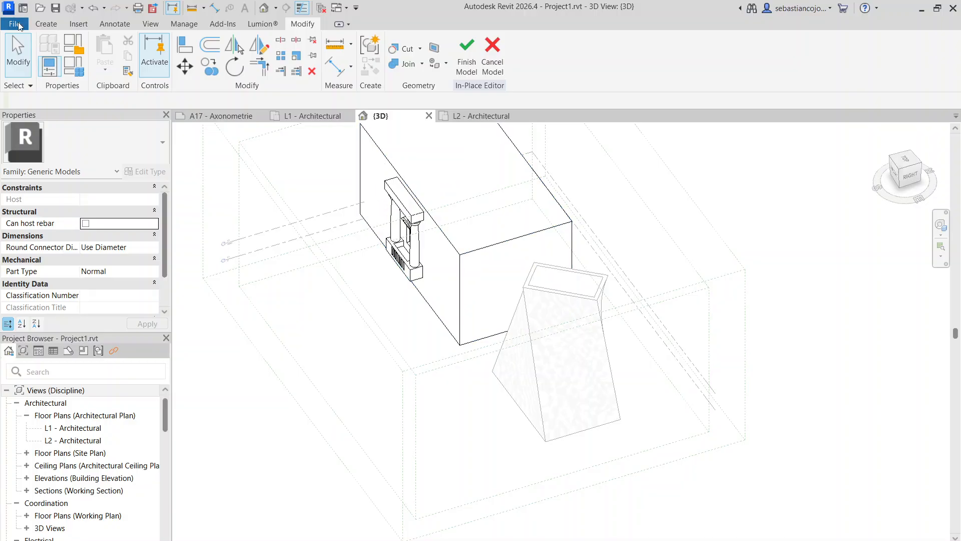
pyautogui.click(46, 24)
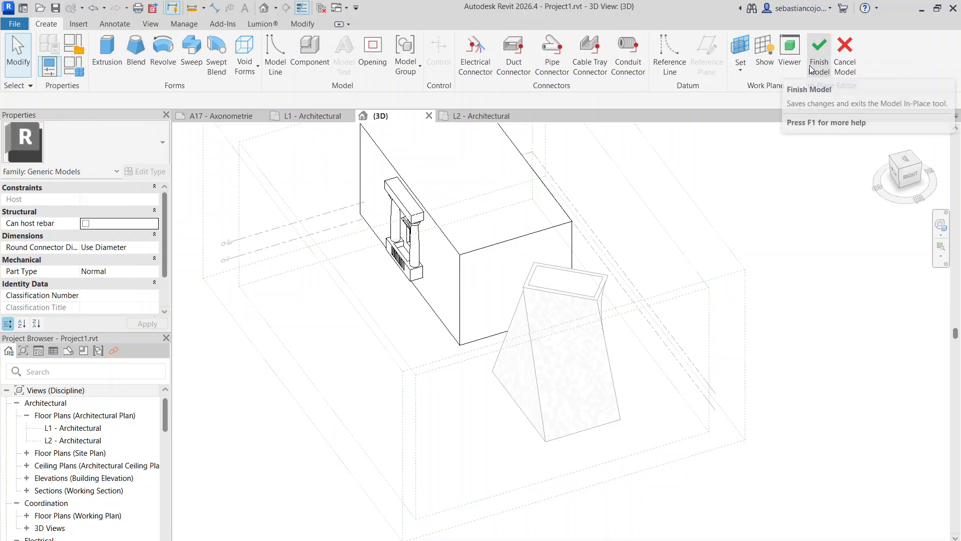
pyautogui.scroll(-3, 672, 220)
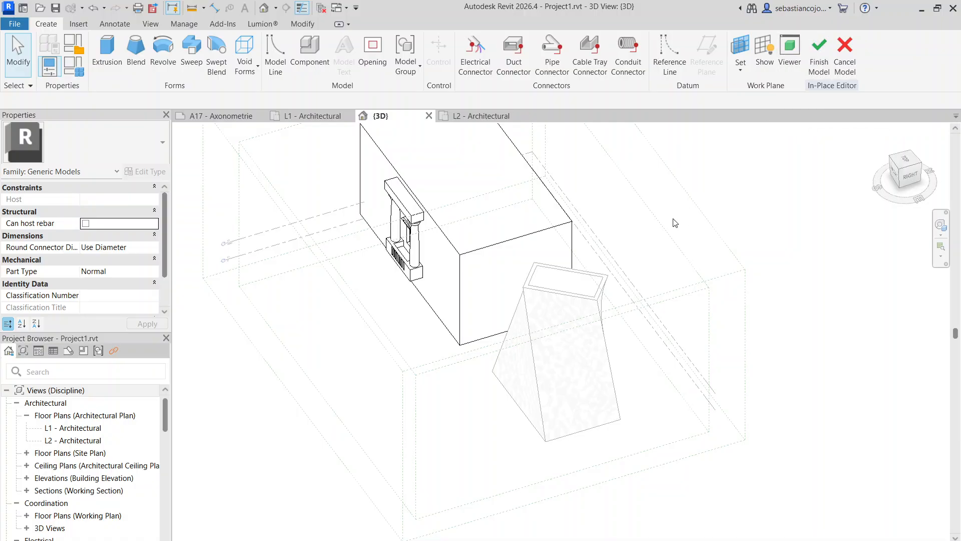
pyautogui.scroll(2, 568, 332)
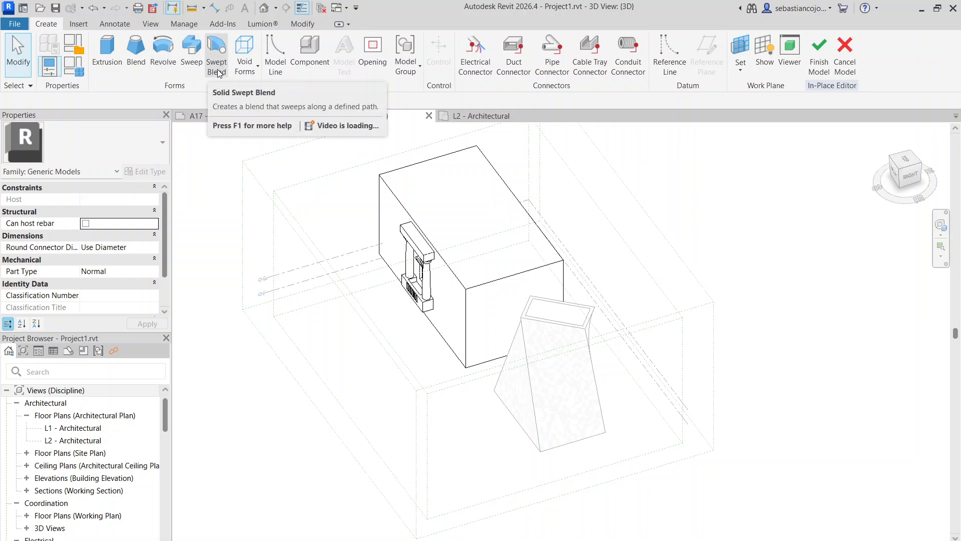
pyautogui.click(819, 55)
pyautogui.moveTo(544, 540)
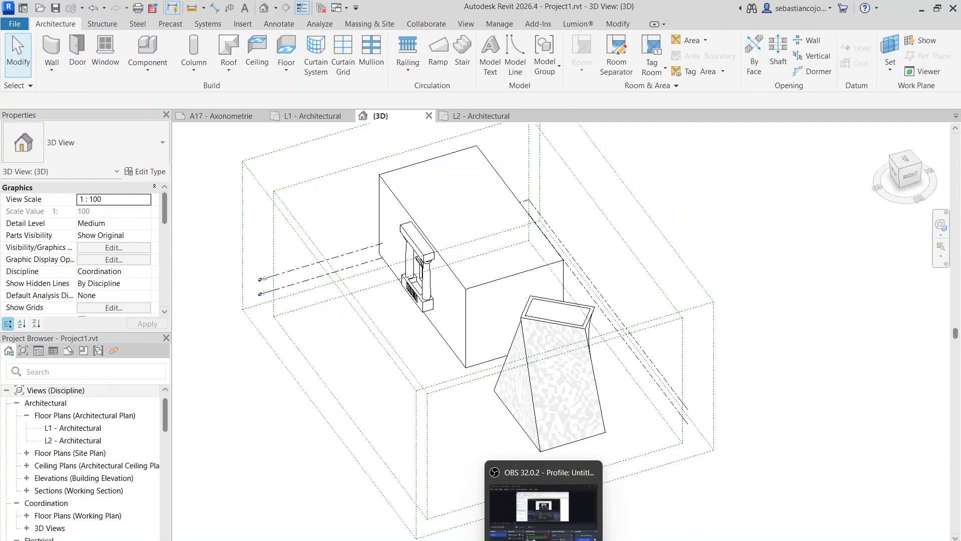
pyautogui.scroll(-2, 595, 371)
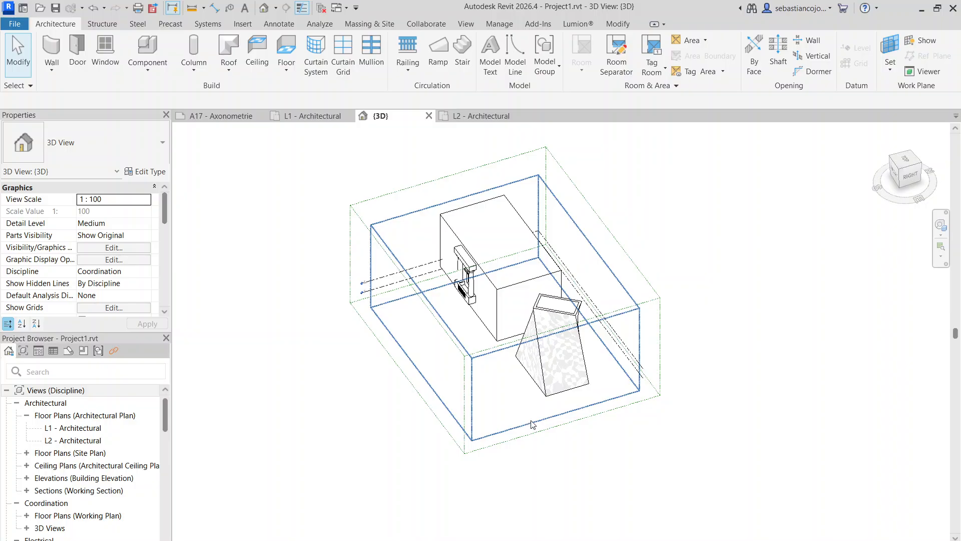
pyautogui.click(566, 532)
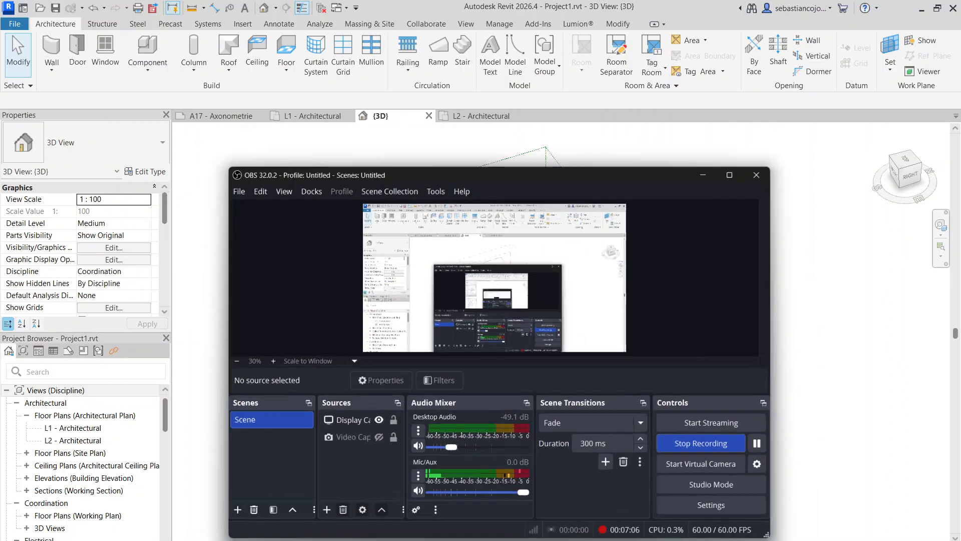